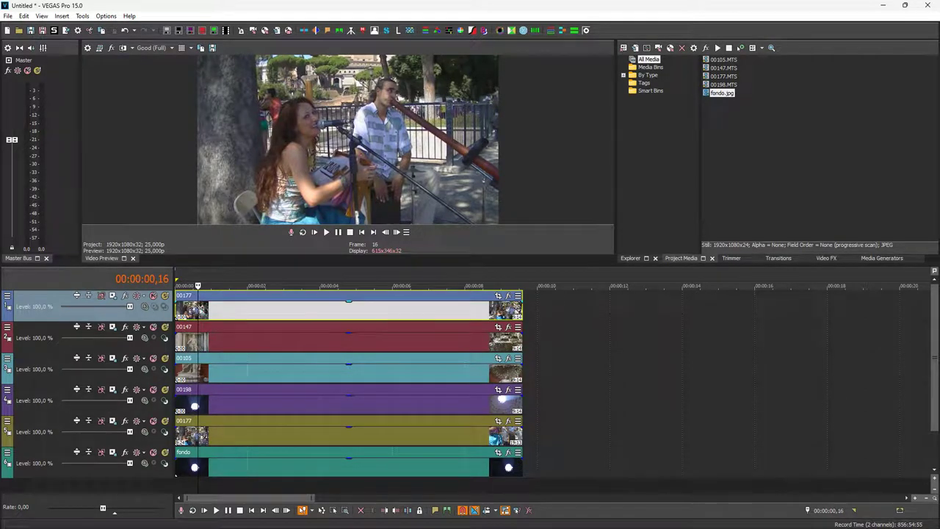
# - Enlarge the track 1 clip 00177's pan/crop frame to about 3192 × 1796 and rotate it to about 10°
pyautogui.moveTo(199, 309); pyautogui.dragTo(245, 315)
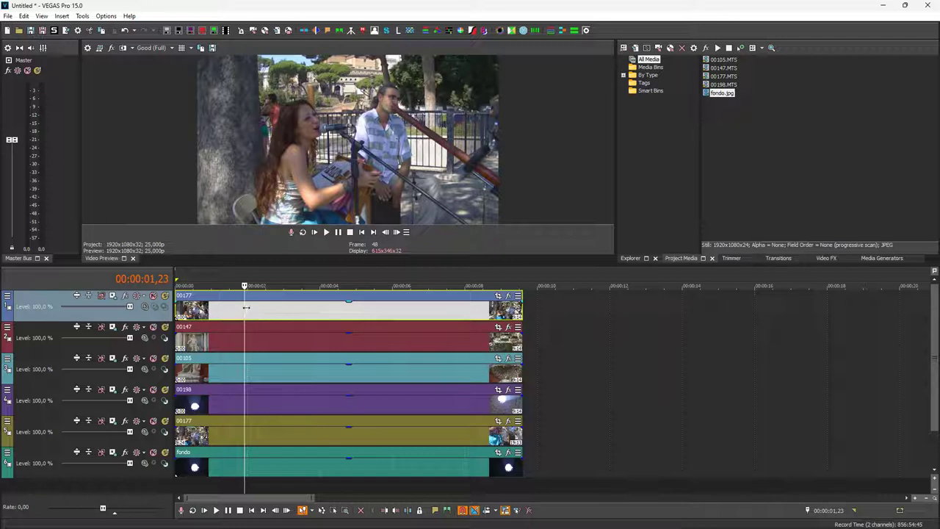
pyautogui.moveTo(246, 308); pyautogui.dragTo(229, 314)
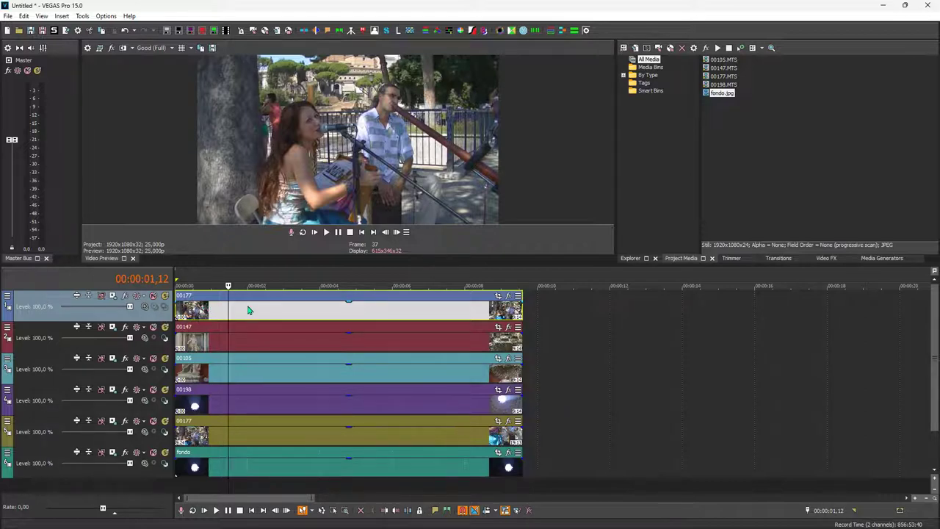
pyautogui.click(497, 296)
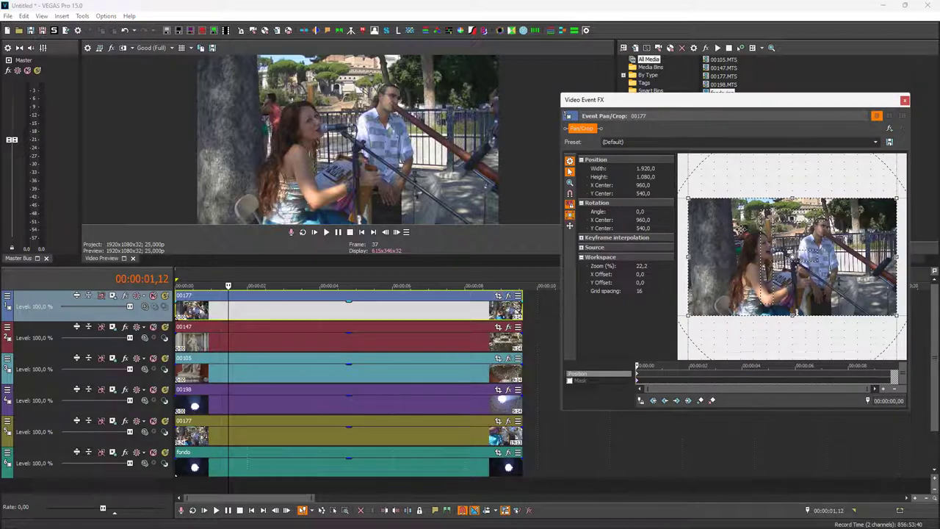
pyautogui.scroll(-5, 747, 228)
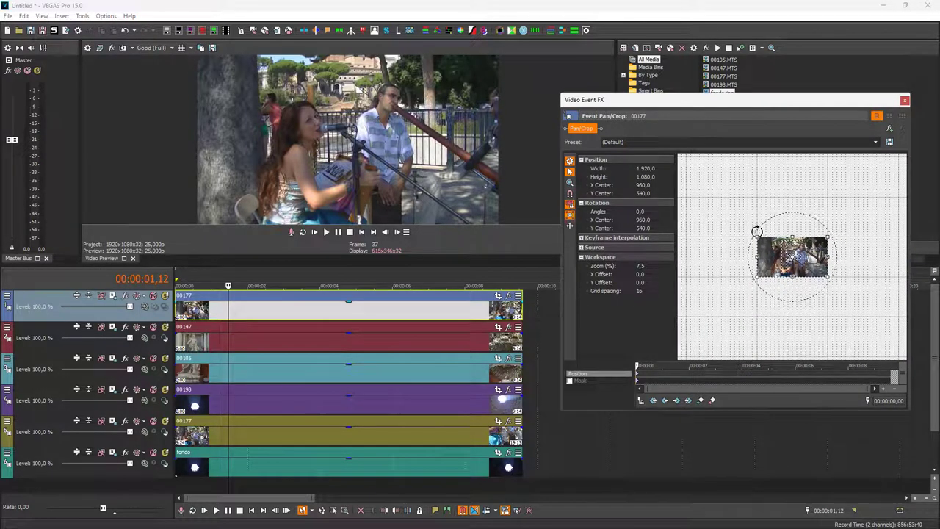
pyautogui.moveTo(757, 235); pyautogui.dragTo(734, 210)
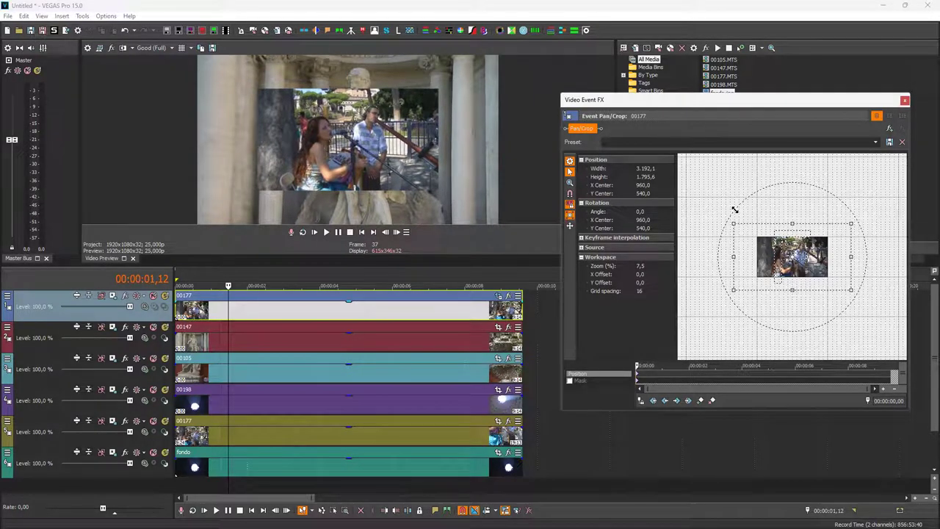
pyautogui.moveTo(789, 201); pyautogui.dragTo(801, 204)
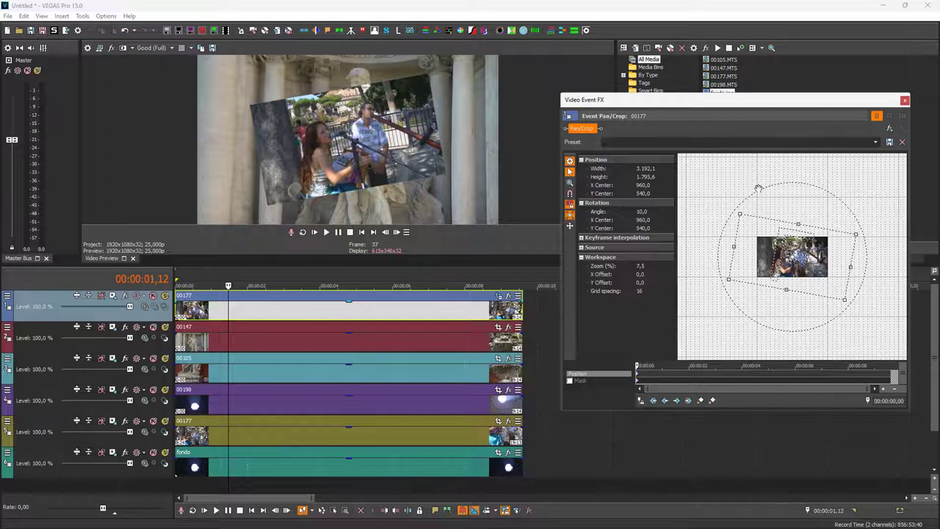
# - Add the VEGAS Border effect to the 00177 clip on track 1
pyautogui.click(890, 130)
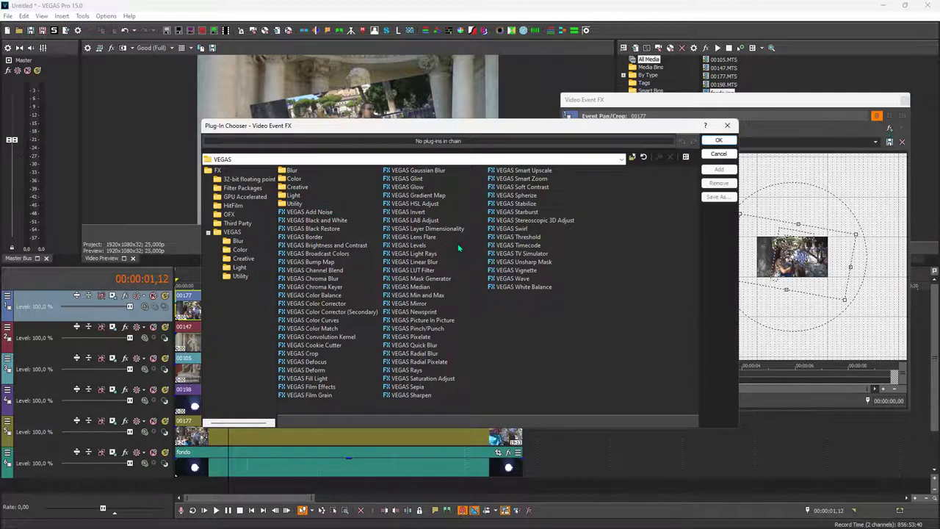
pyautogui.click(306, 238)
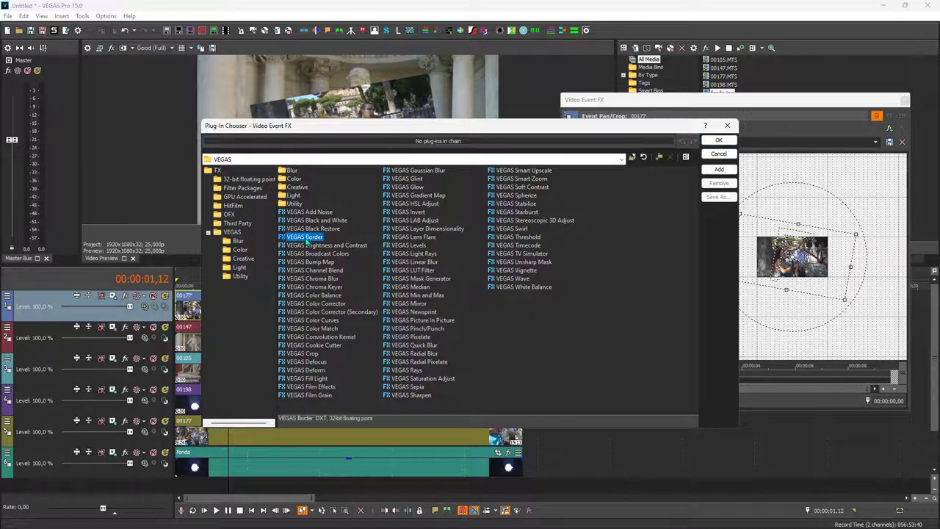
pyautogui.click(719, 169)
pyautogui.click(718, 140)
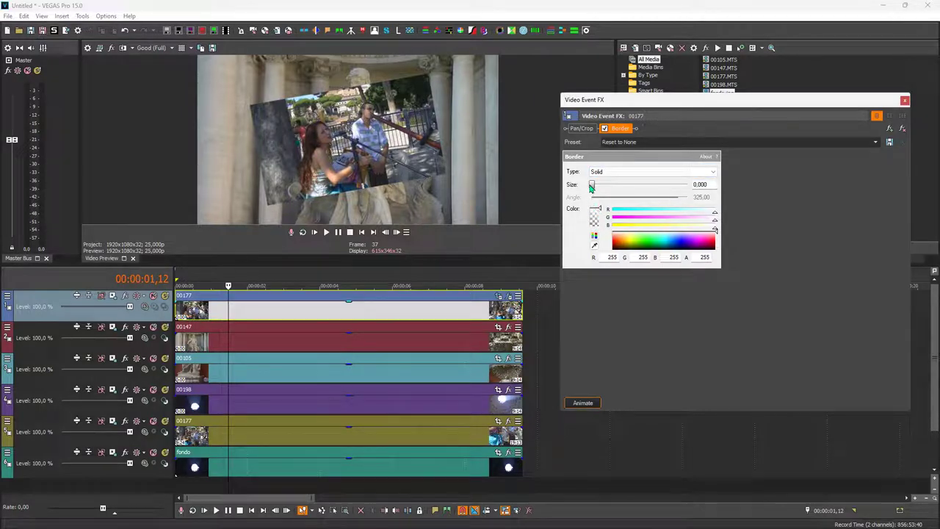
# - Place the Border effect before Pan/Crop in the chain and set the solid white border's size to about 0.031
pyautogui.moveTo(593, 186); pyautogui.dragTo(596, 186)
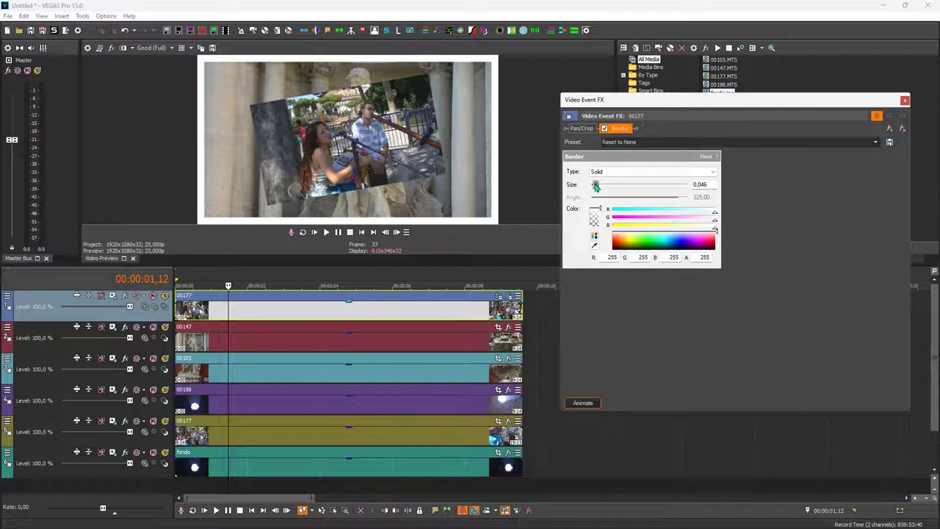
pyautogui.moveTo(596, 186); pyautogui.dragTo(591, 187)
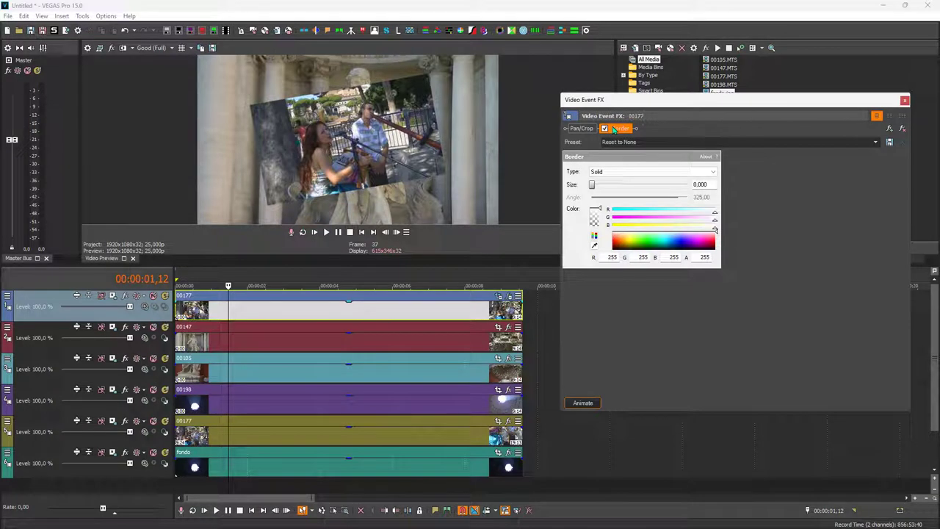
pyautogui.moveTo(614, 129); pyautogui.dragTo(567, 129)
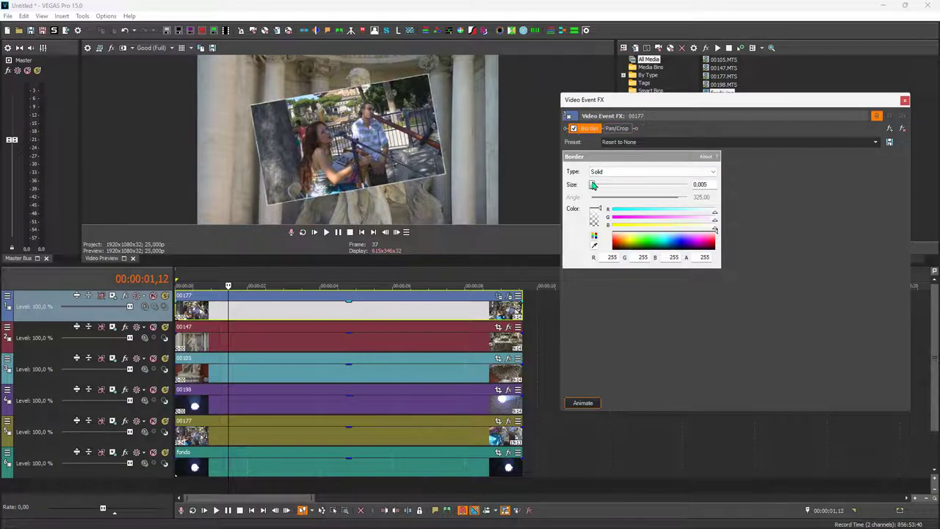
pyautogui.moveTo(592, 184); pyautogui.dragTo(595, 186)
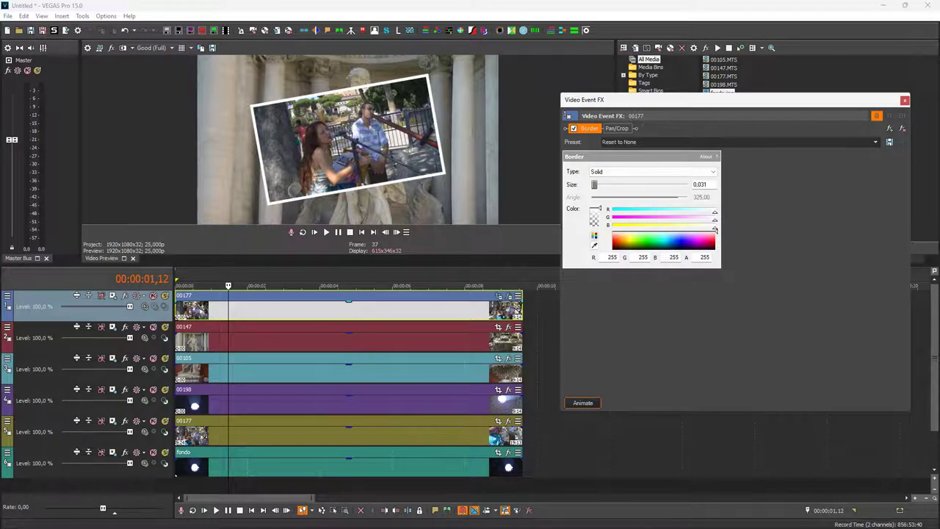
pyautogui.click(905, 101)
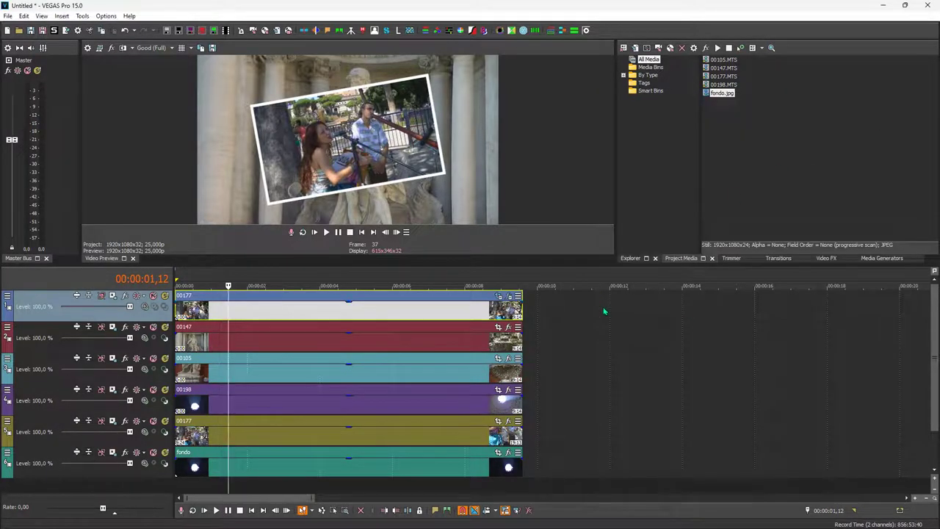
# - Rotate the 00147 clip's pan/crop frame to about -28.8°, enlarge it to about 4643 × 2612 and center it near X 2357, Y 370
pyautogui.click(336, 340)
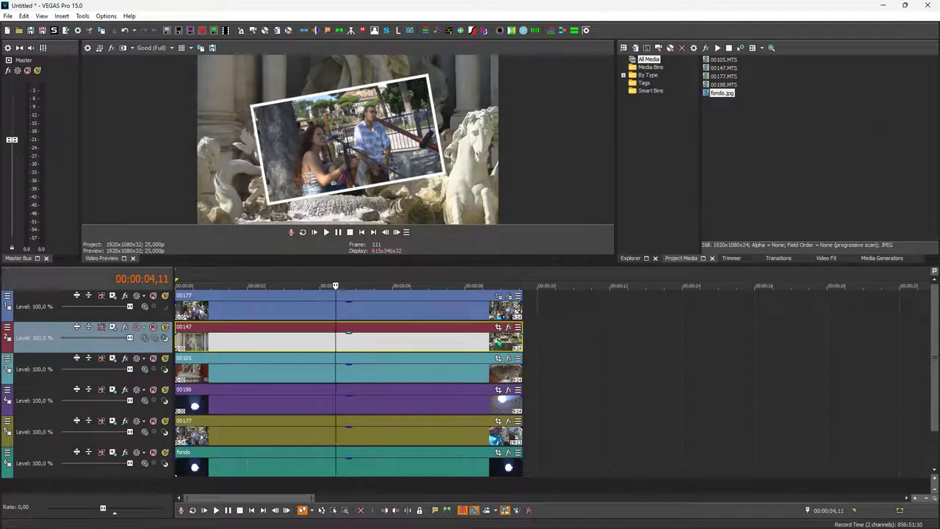
pyautogui.click(499, 329)
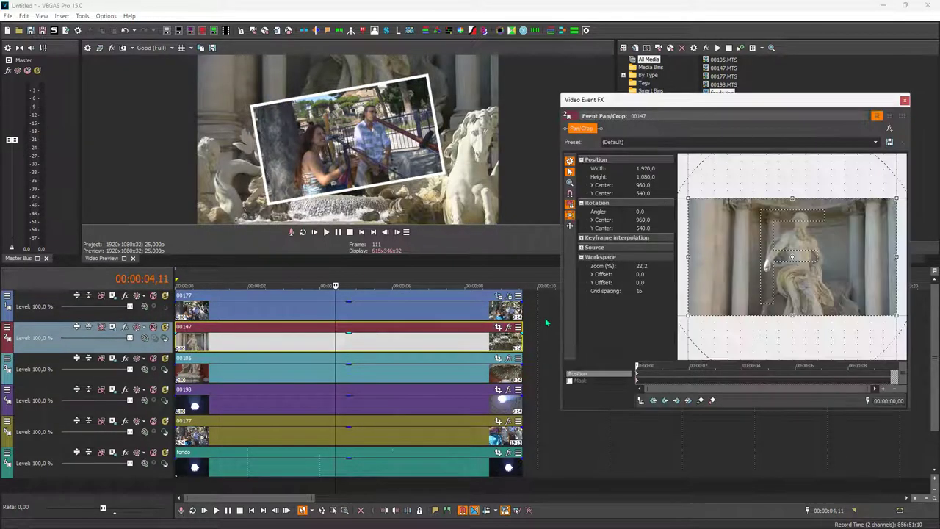
pyautogui.scroll(-5, 705, 269)
pyautogui.scroll(-1, 710, 270)
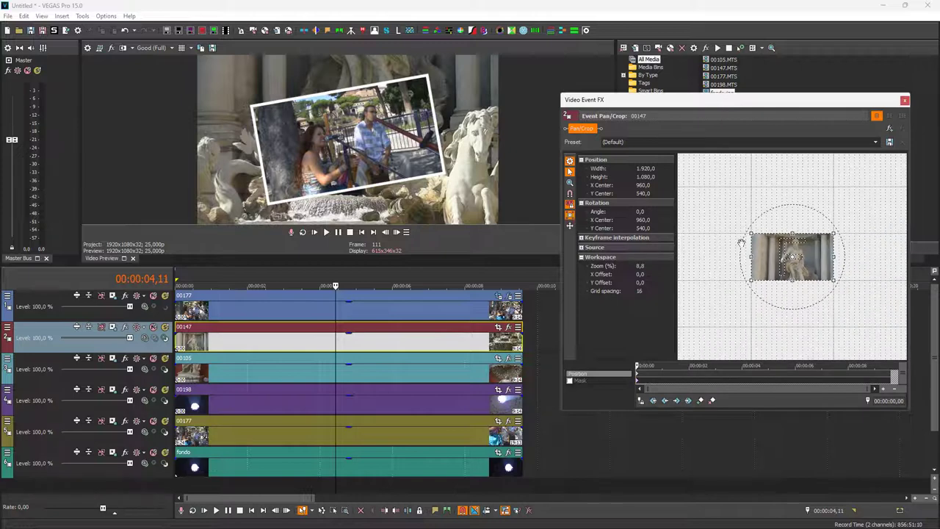
pyautogui.moveTo(781, 216)
pyautogui.mouseDown()
pyautogui.moveTo(798, 218)
pyautogui.moveTo(776, 218)
pyautogui.mouseUp()
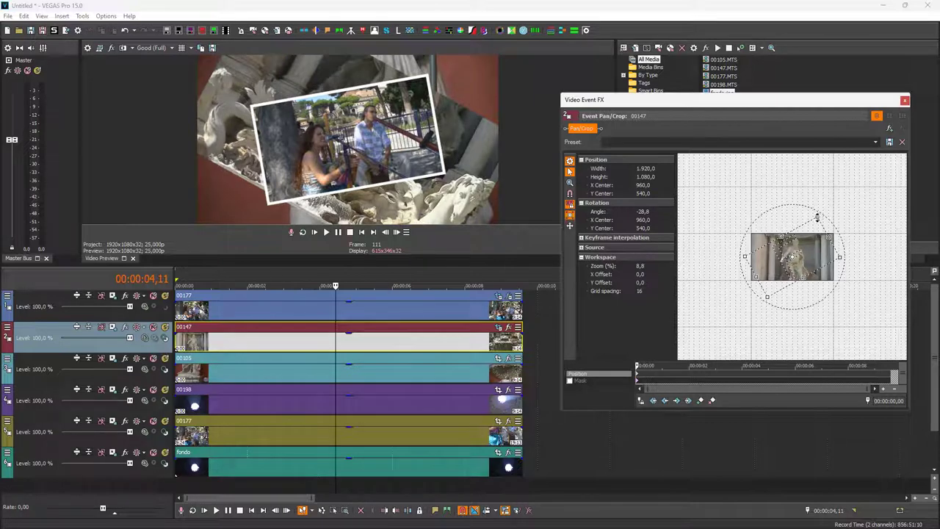
pyautogui.moveTo(817, 217); pyautogui.dragTo(853, 159)
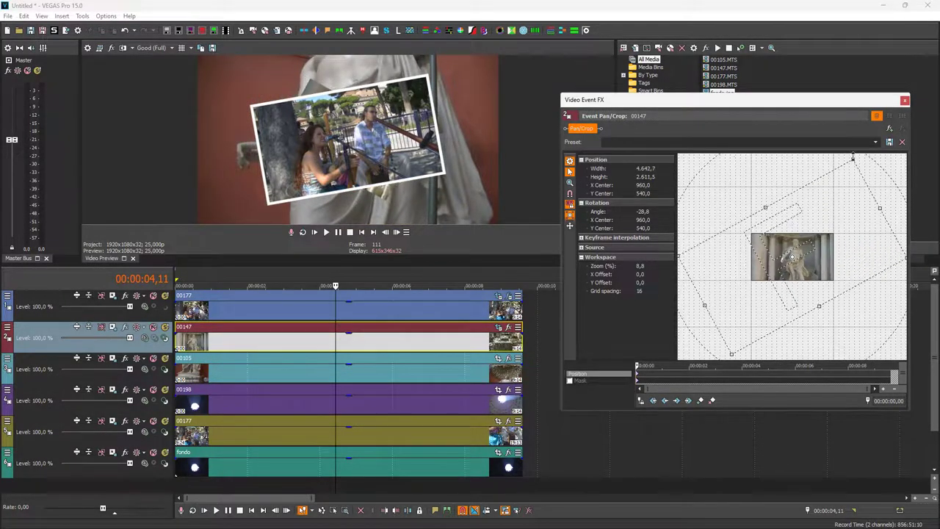
pyautogui.moveTo(831, 224); pyautogui.dragTo(889, 210)
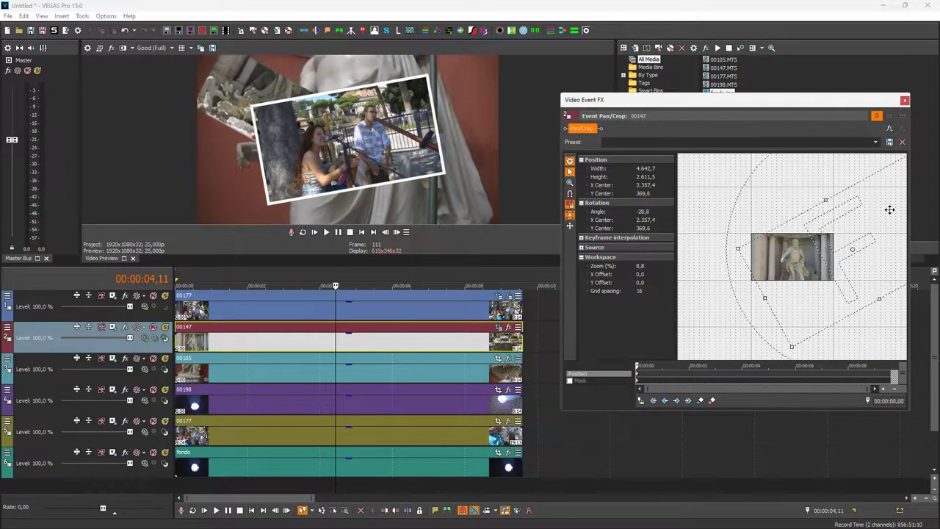
pyautogui.click(905, 100)
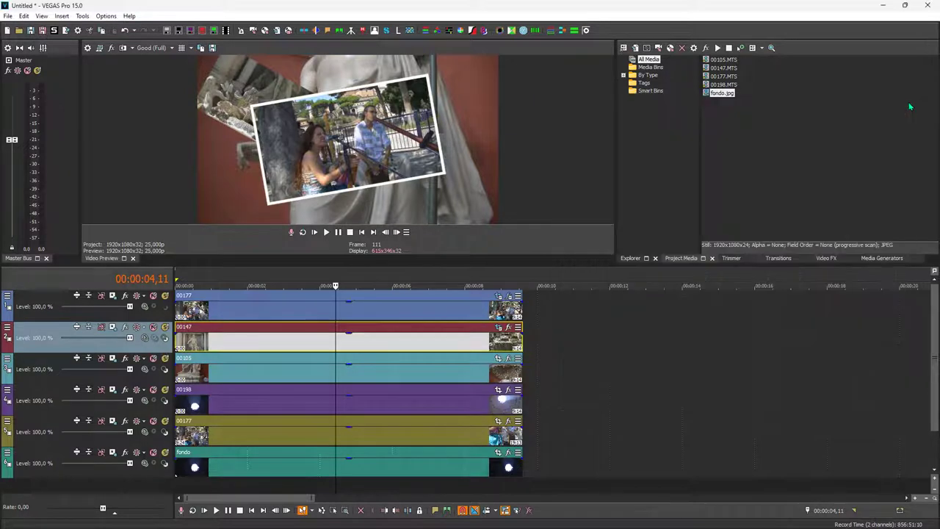
# - Rotate the 00105 clip's pan/crop frame to about 10.3°, enlarge it to about 4599 × 2587 and center it near X -292, Y 1050
pyautogui.click(499, 360)
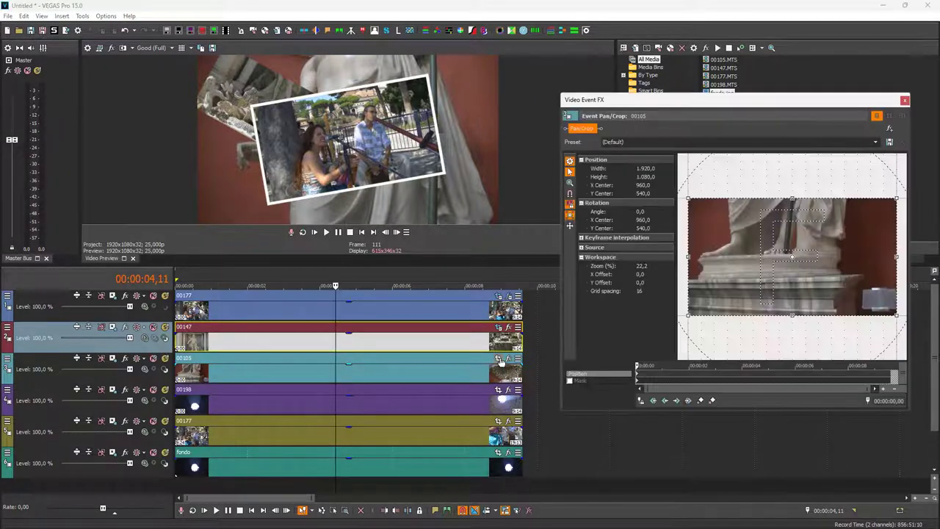
pyautogui.scroll(-4, 736, 262)
pyautogui.scroll(-5, 735, 262)
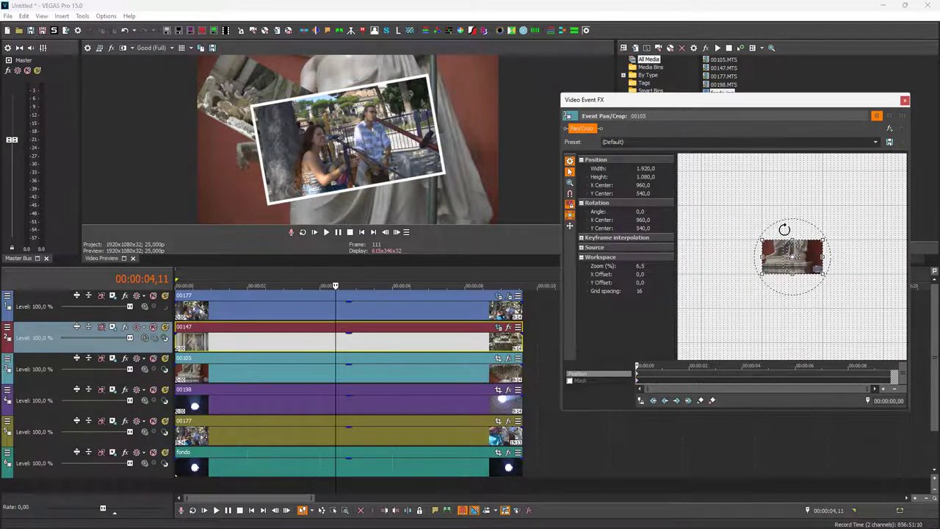
pyautogui.moveTo(788, 229); pyautogui.dragTo(721, 249)
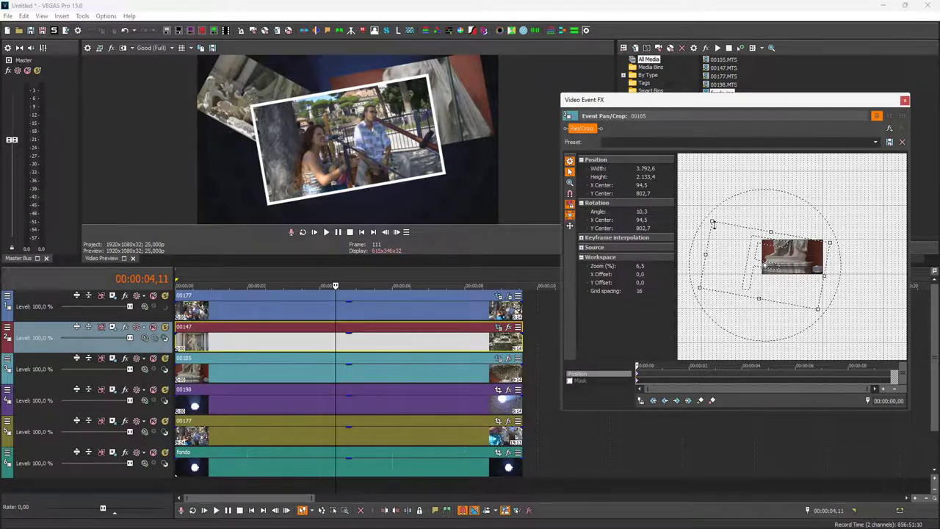
pyautogui.moveTo(713, 223); pyautogui.dragTo(700, 253)
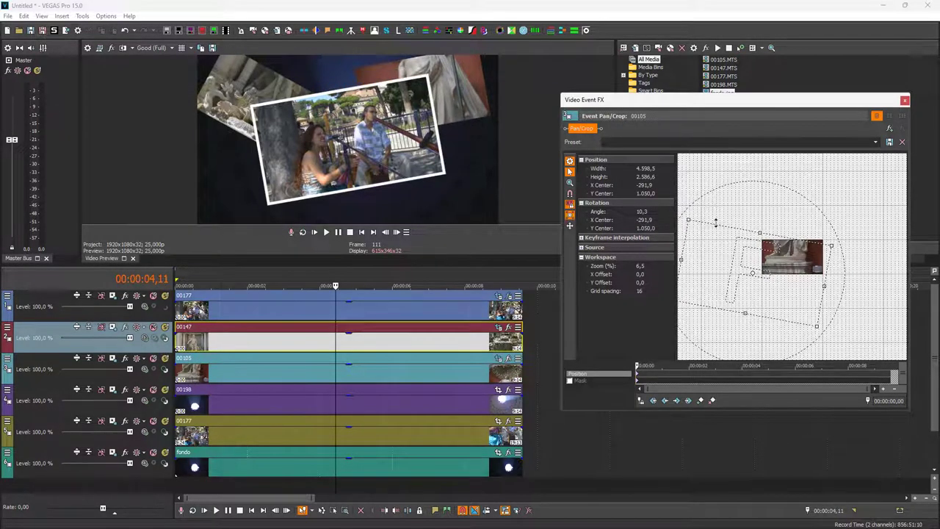
pyautogui.click(904, 102)
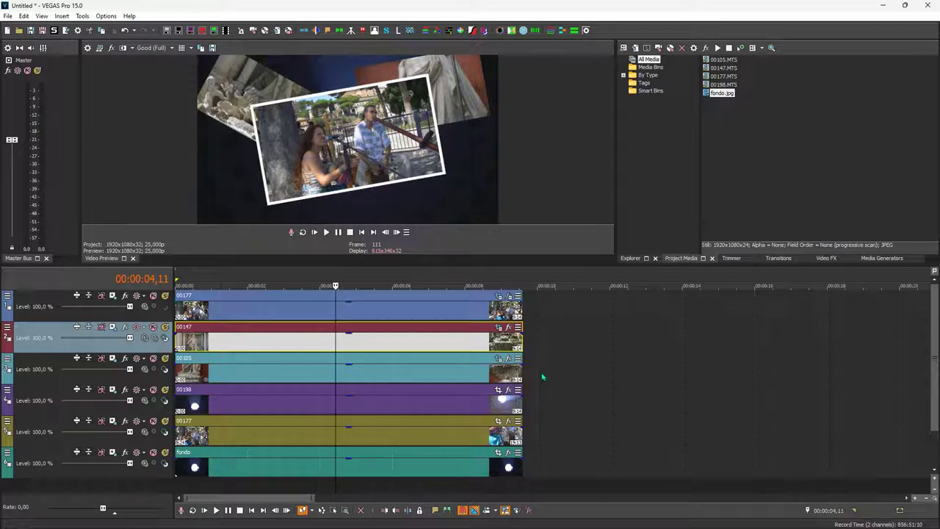
# - Rotate the 00198 clip's pan/crop frame to about -32°, enlarge it to about 5033 × 2831 and center it near X -332, Y 819
pyautogui.click(499, 391)
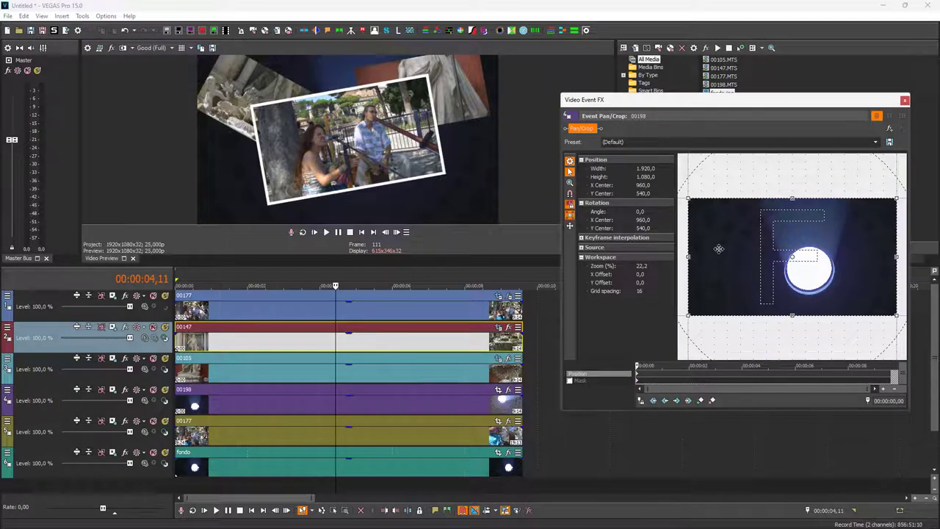
pyautogui.scroll(-10, 727, 244)
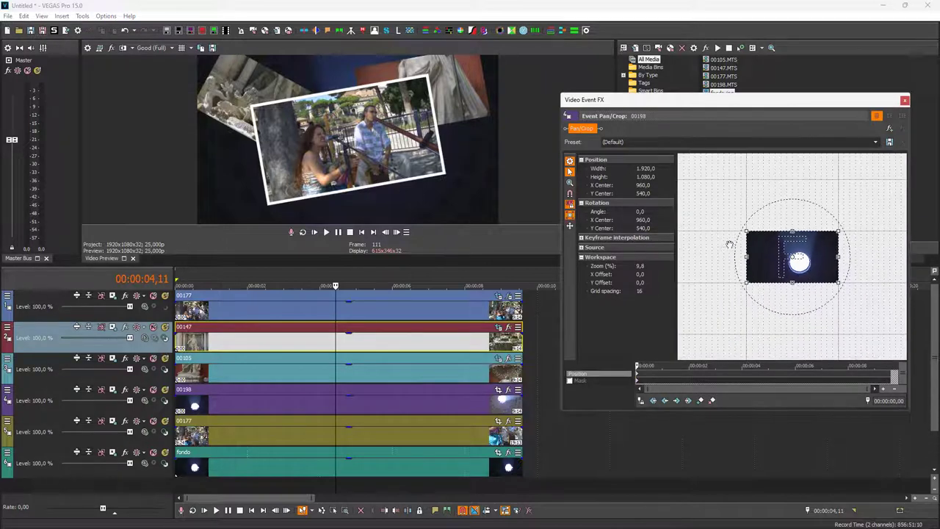
pyautogui.scroll(-1, 729, 244)
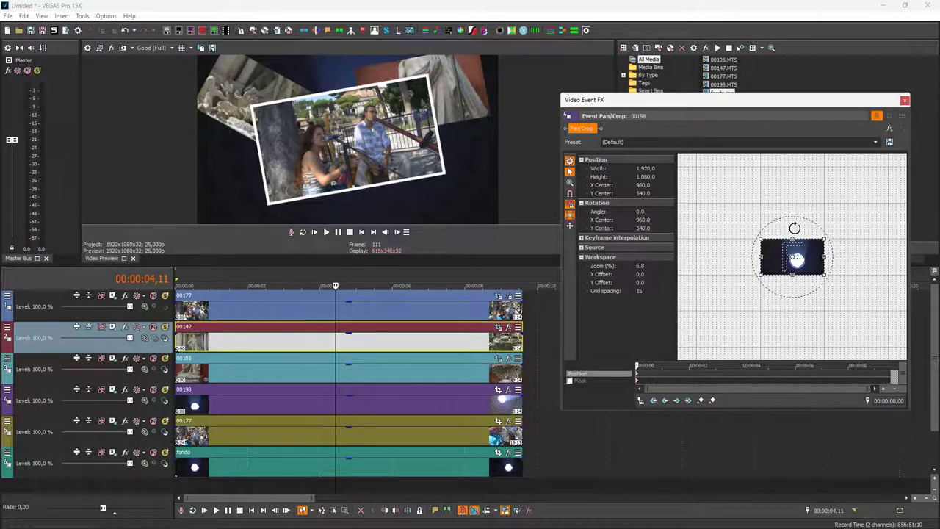
pyautogui.moveTo(795, 224); pyautogui.dragTo(812, 224)
pyautogui.moveTo(819, 224); pyautogui.dragTo(775, 224)
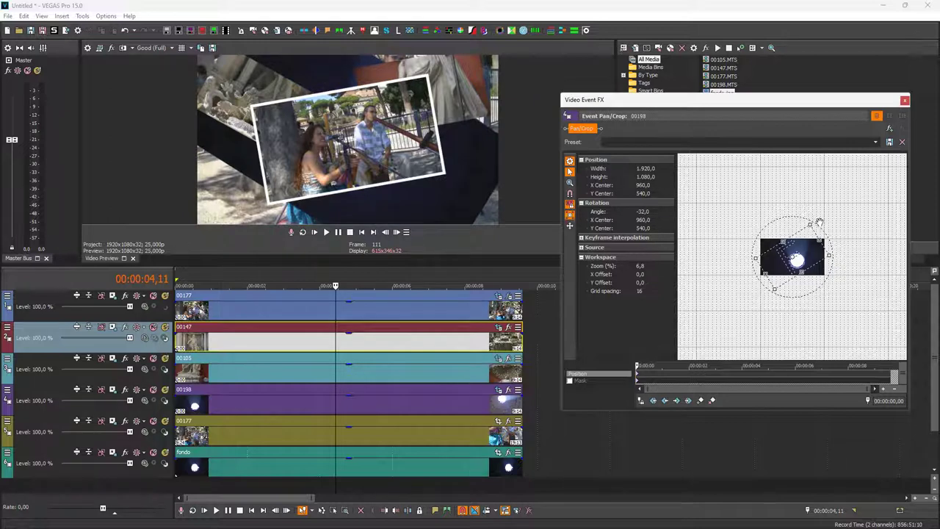
pyautogui.moveTo(810, 223); pyautogui.dragTo(838, 169)
pyautogui.moveTo(760, 268); pyautogui.dragTo(707, 282)
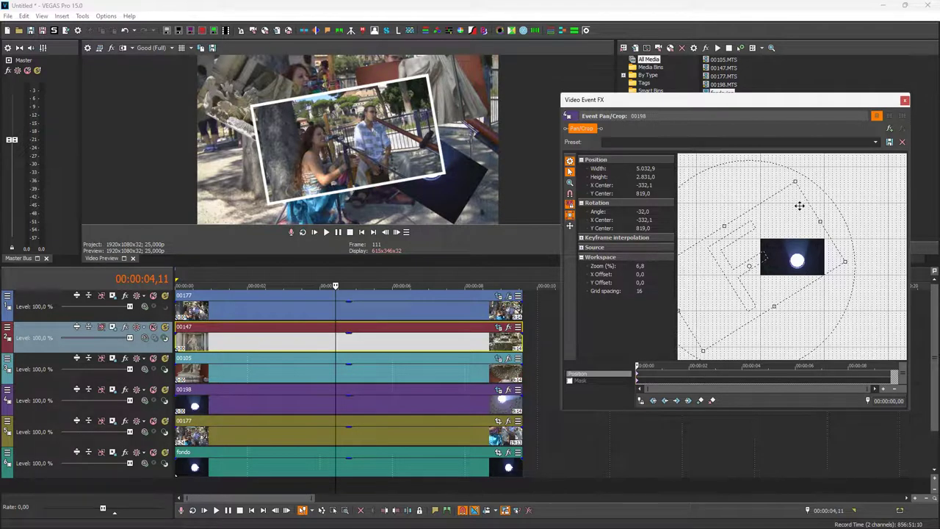
# - Adjust the 00198 clip's pan/crop rotation to about -15.7° and move the frame's center to about X -655, Y 452
pyautogui.moveTo(764, 178); pyautogui.dragTo(824, 221)
pyautogui.moveTo(719, 260); pyautogui.dragTo(734, 211)
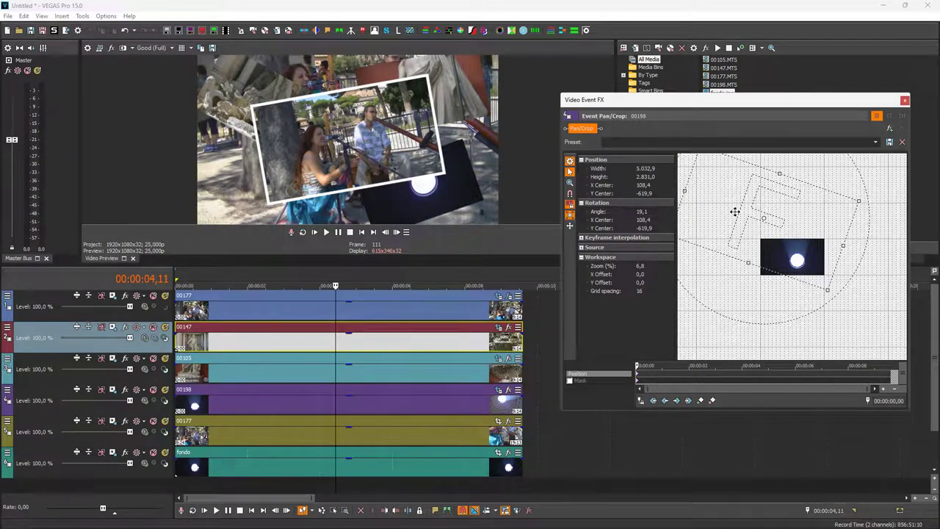
pyautogui.moveTo(852, 192); pyautogui.dragTo(835, 104)
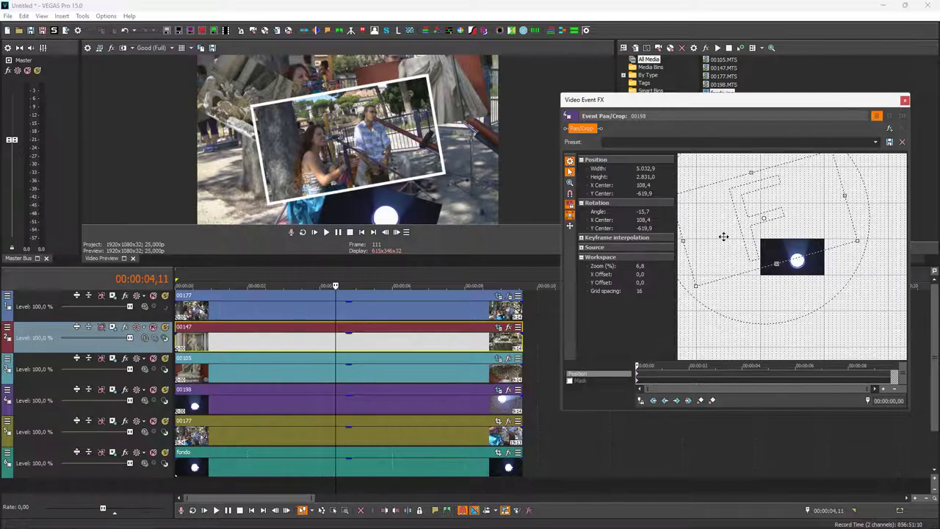
pyautogui.moveTo(724, 238); pyautogui.dragTo(698, 271)
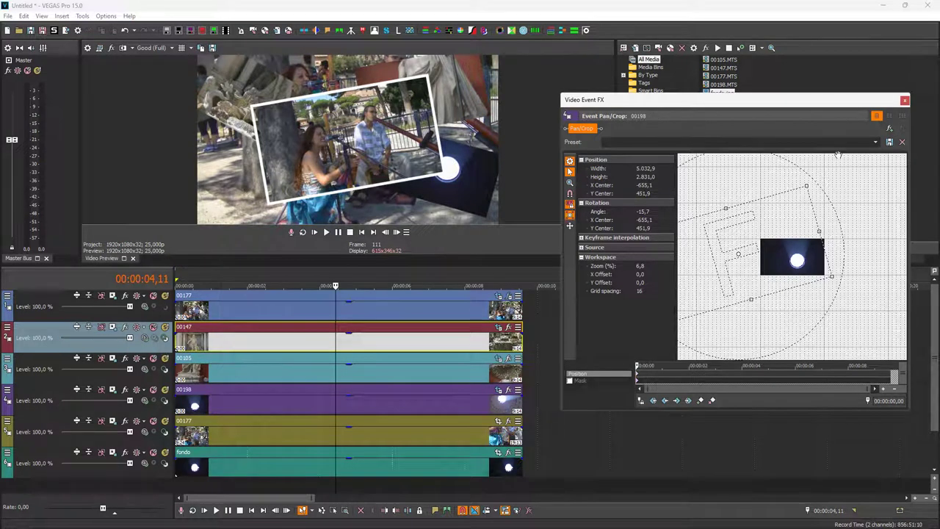
pyautogui.click(904, 100)
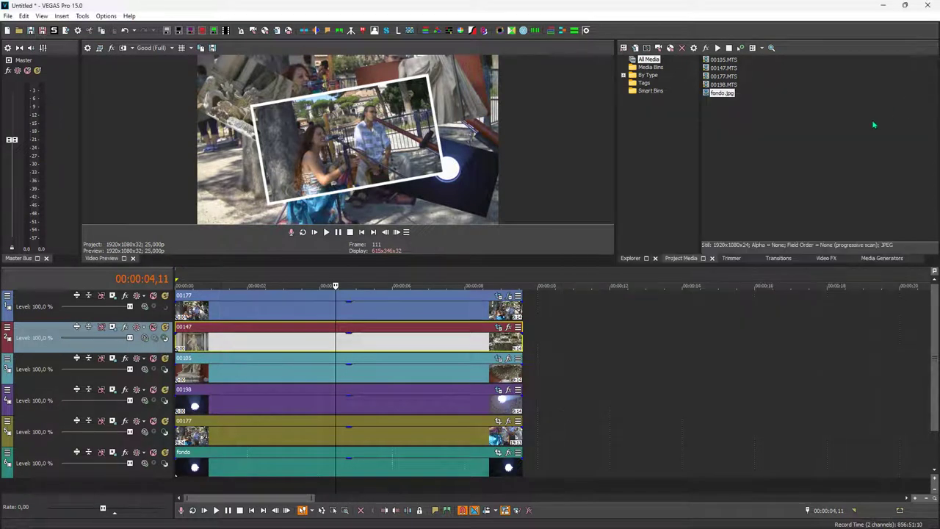
# - Rotate the track 5 00177 clip's pan/crop frame to about 34.6°, enlarge it to about 5210 × 2931 and center it near X 2235, Y 984
pyautogui.click(498, 420)
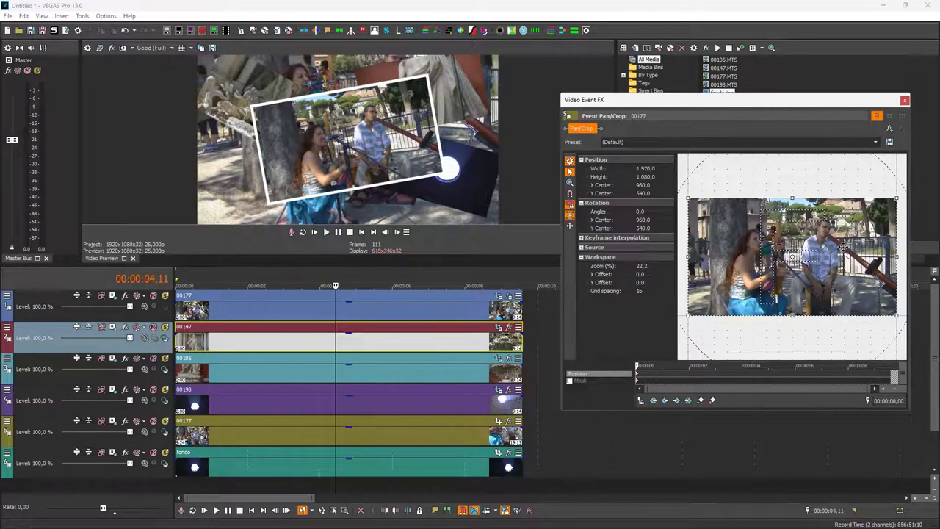
pyautogui.scroll(-5, 837, 245)
pyautogui.scroll(-5, 837, 243)
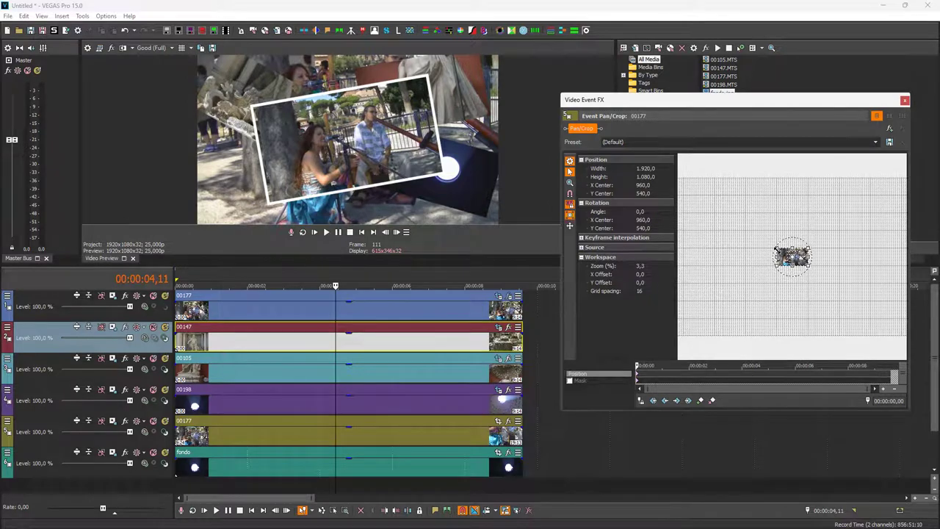
pyautogui.scroll(3, 783, 246)
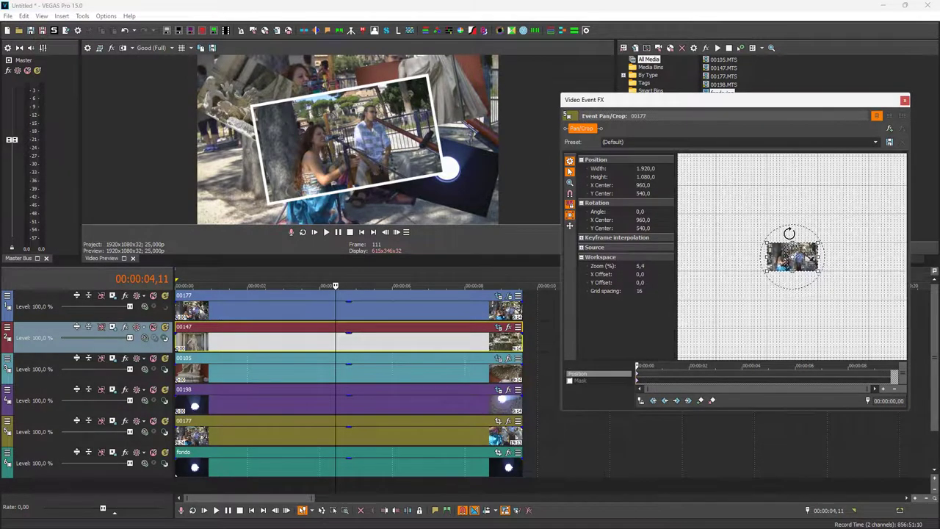
pyautogui.moveTo(788, 230); pyautogui.dragTo(771, 163)
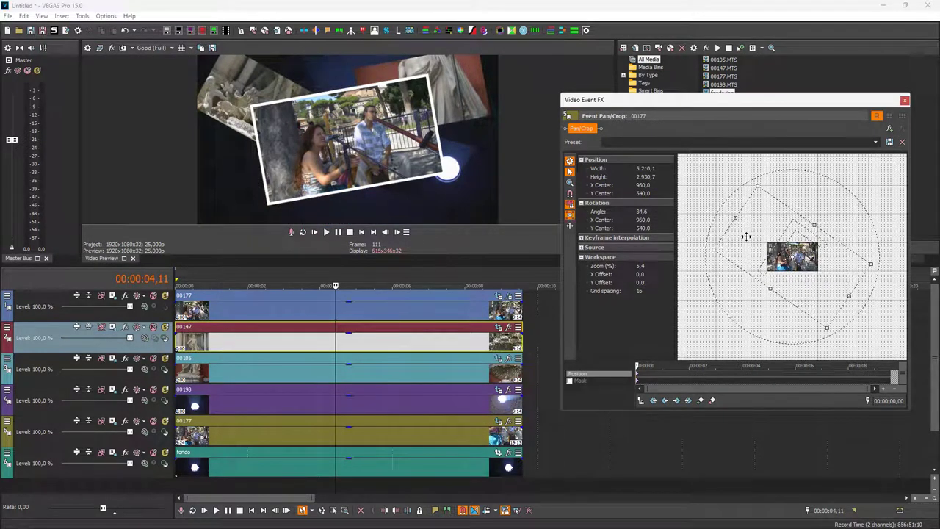
pyautogui.moveTo(747, 237); pyautogui.dragTo(782, 248)
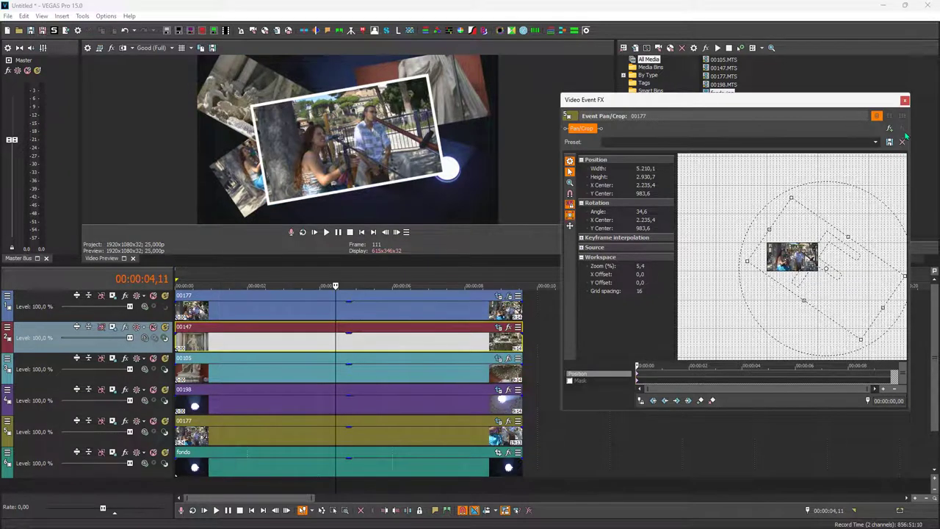
pyautogui.click(904, 101)
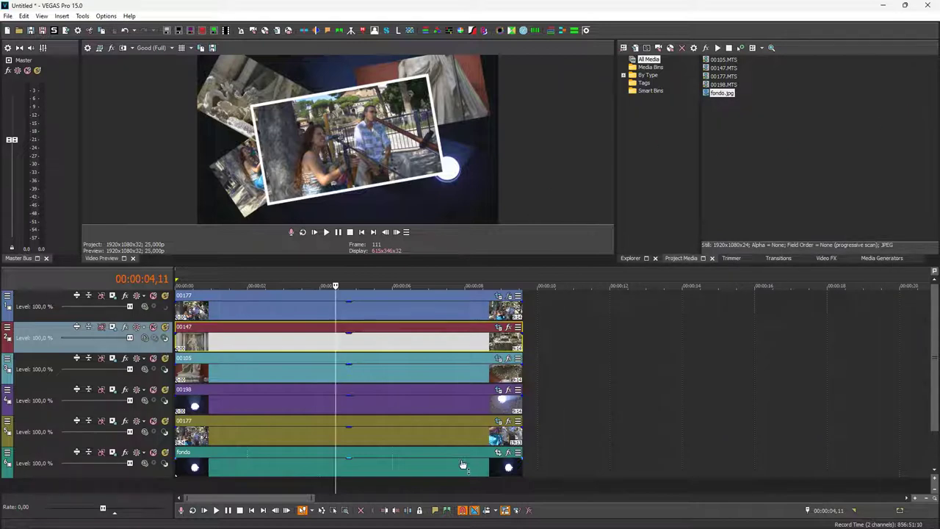
# - Mute the fondo track to view the collage without its background, look over the media generators, and unmute the track
pyautogui.click(152, 453)
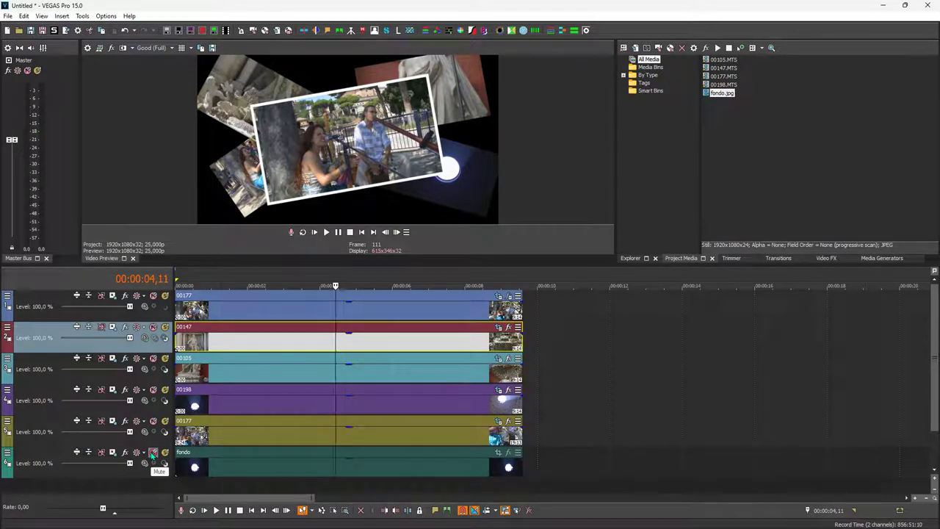
pyautogui.click(883, 258)
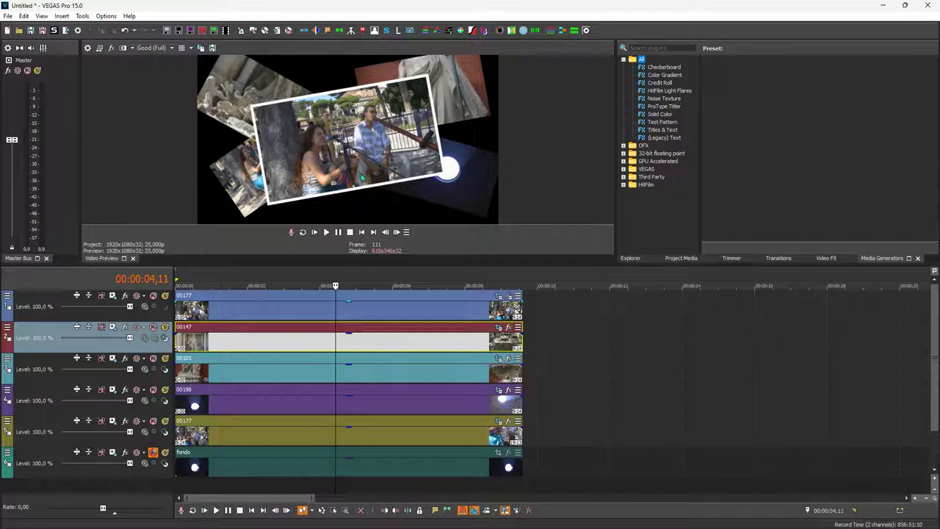
pyautogui.click(154, 453)
pyautogui.click(152, 453)
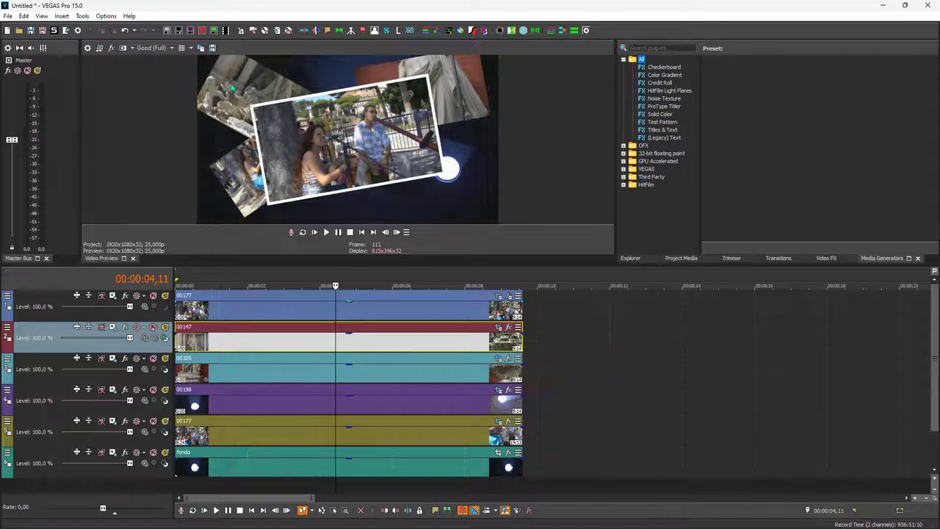
# - Add the VEGAS Border and VEGAS Gaussian Blur effects to the 00147 clip
pyautogui.click(511, 330)
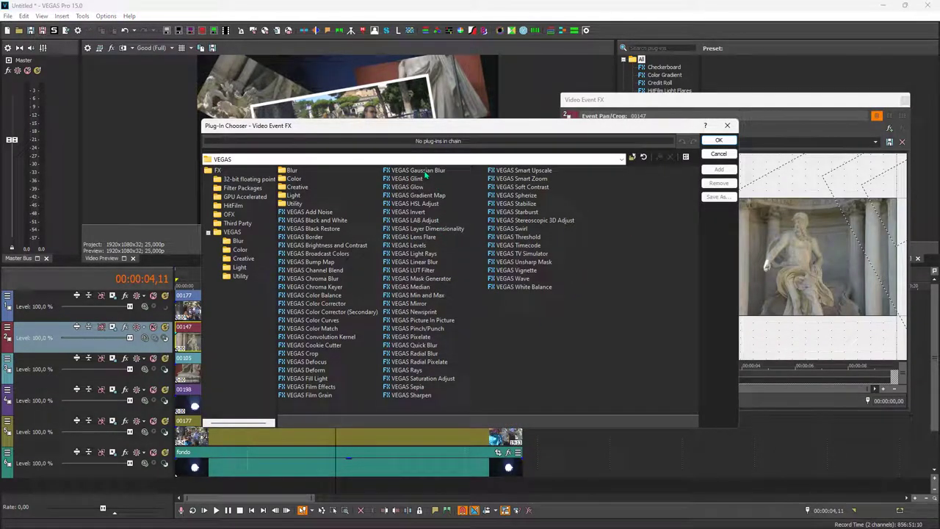
pyautogui.click(321, 237)
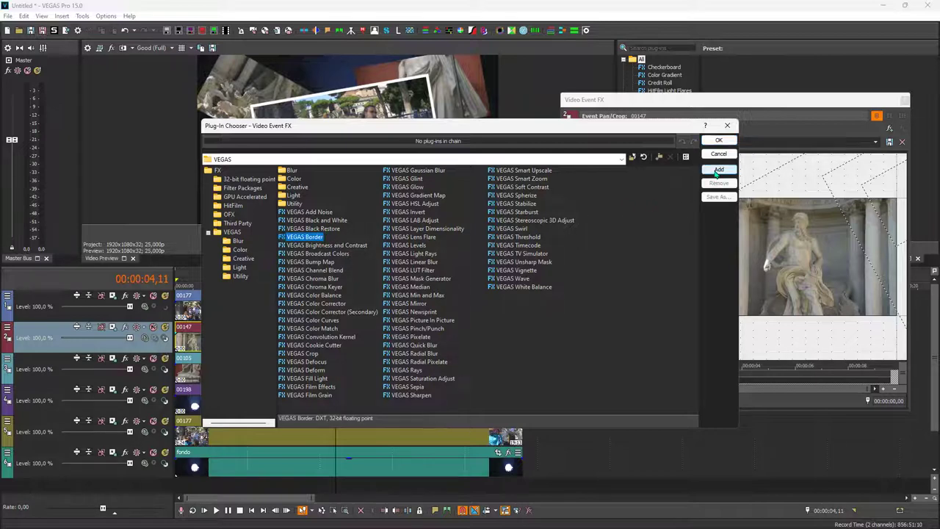
pyautogui.click(718, 170)
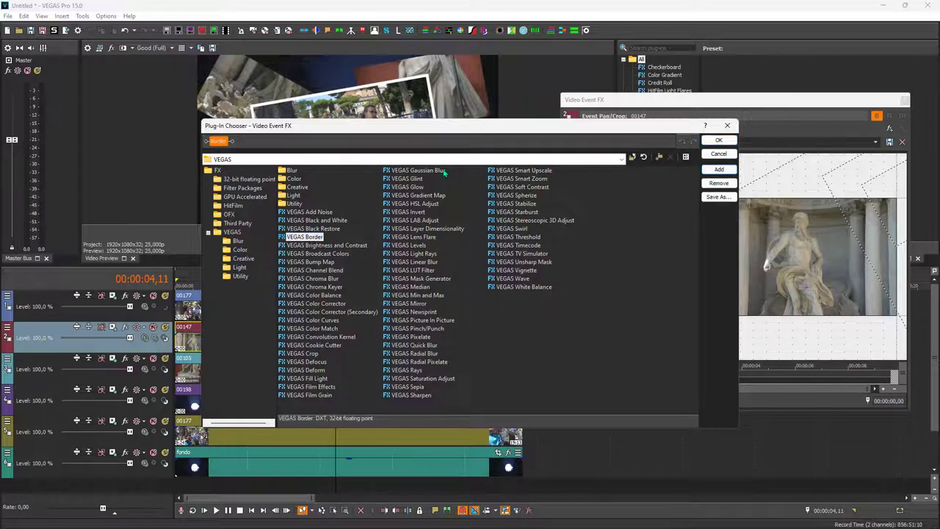
pyautogui.click(418, 170)
pyautogui.click(718, 170)
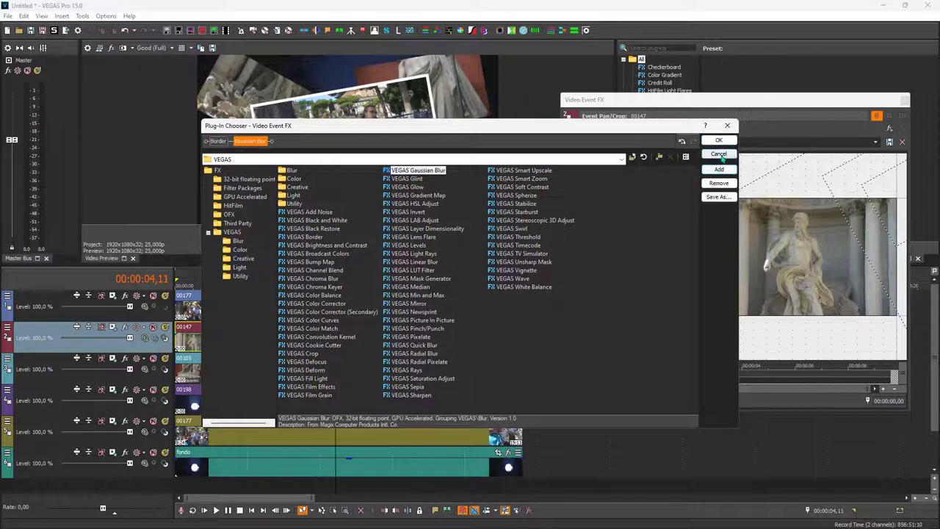
pyautogui.click(719, 140)
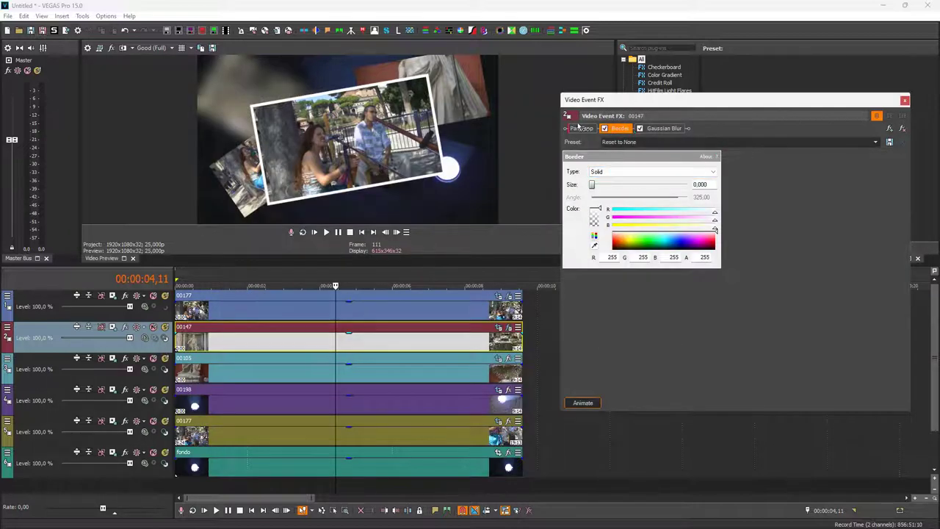
# - Place Border ahead of Pan/Crop in the 00147 clip's effect chain and set a Solid border with size 0,031
pyautogui.moveTo(578, 127); pyautogui.dragTo(624, 128)
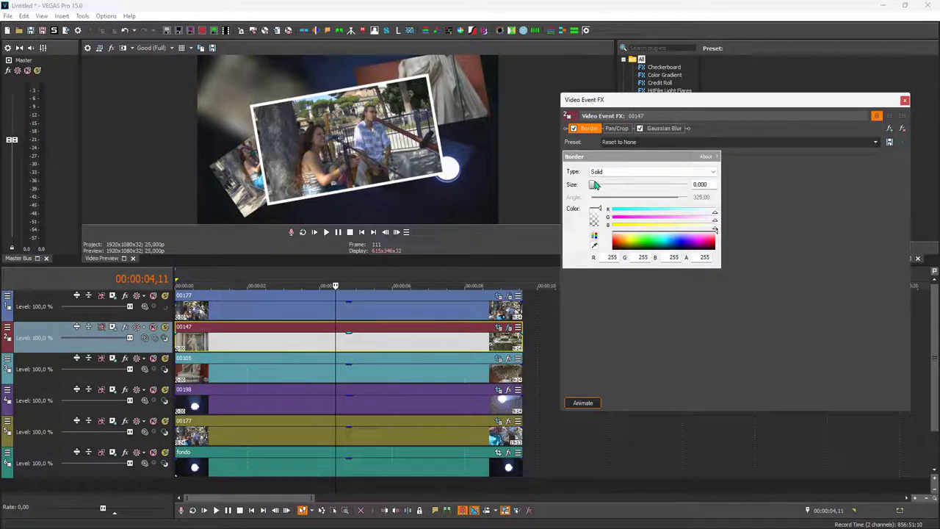
pyautogui.moveTo(593, 187); pyautogui.dragTo(595, 185)
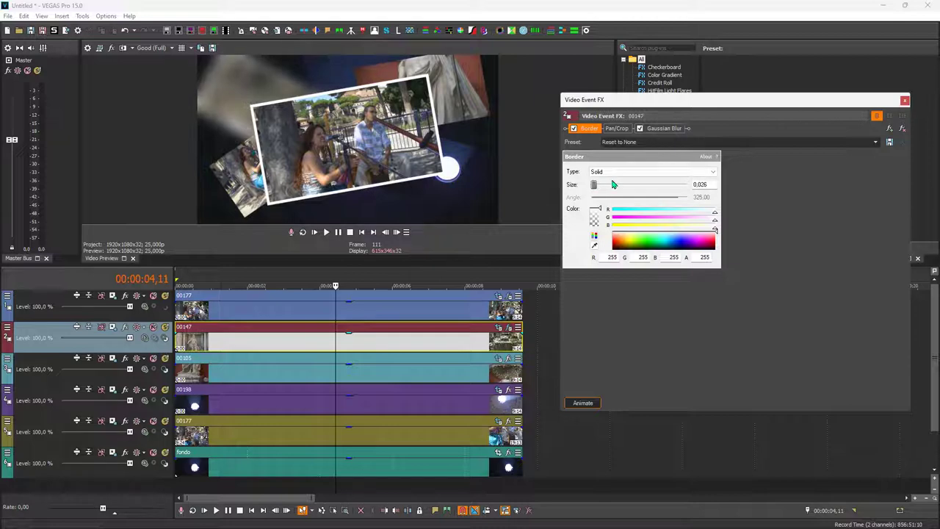
pyautogui.doubleClick(702, 184)
pyautogui.click(651, 173)
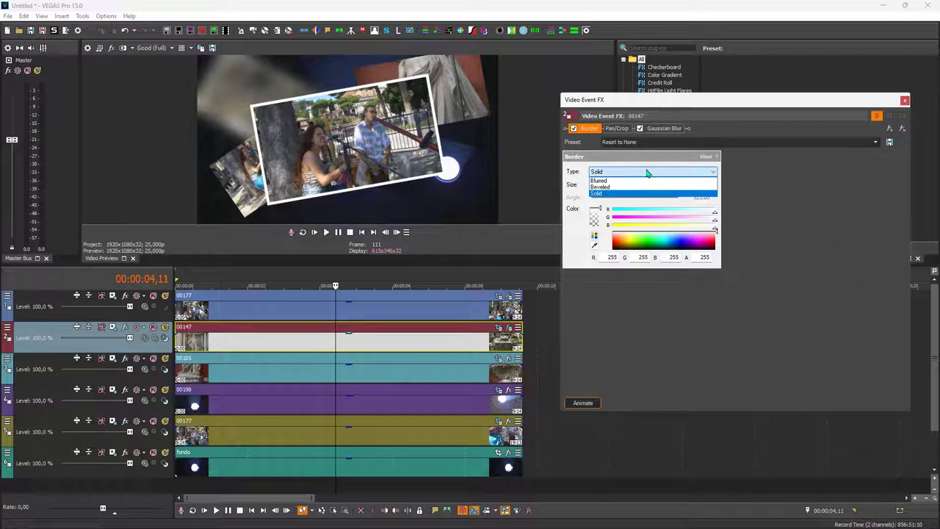
pyautogui.click(651, 177)
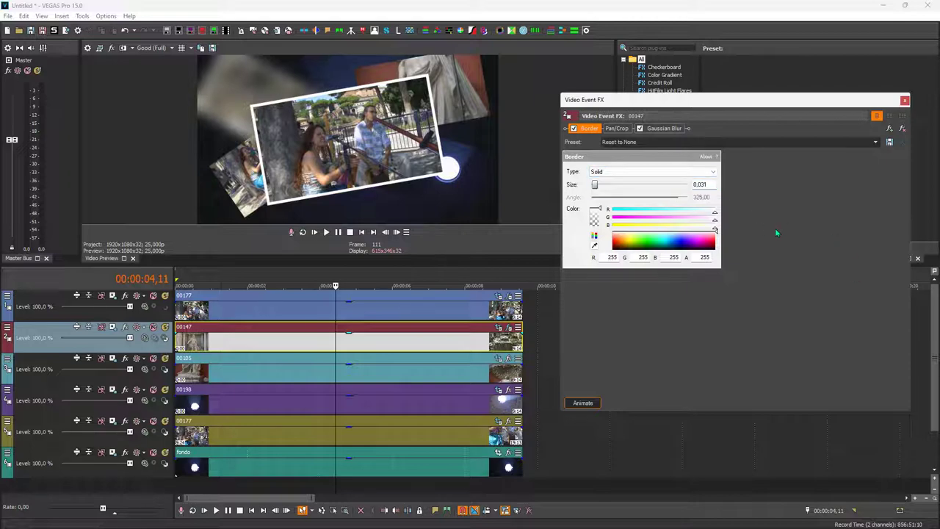
# - Set the Gaussian Blur's horizontal and vertical ranges to 0,0050 on the 00147 clip and close its effects window
pyautogui.click(665, 128)
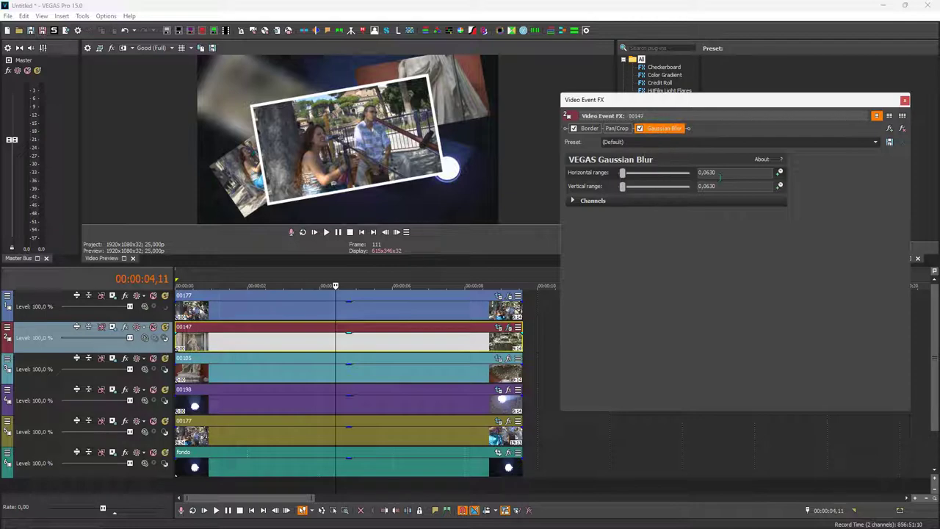
pyautogui.click(715, 173)
pyautogui.click(704, 172)
pyautogui.write('0')
pyautogui.doubleClick(707, 173)
pyautogui.rightClick(706, 173)
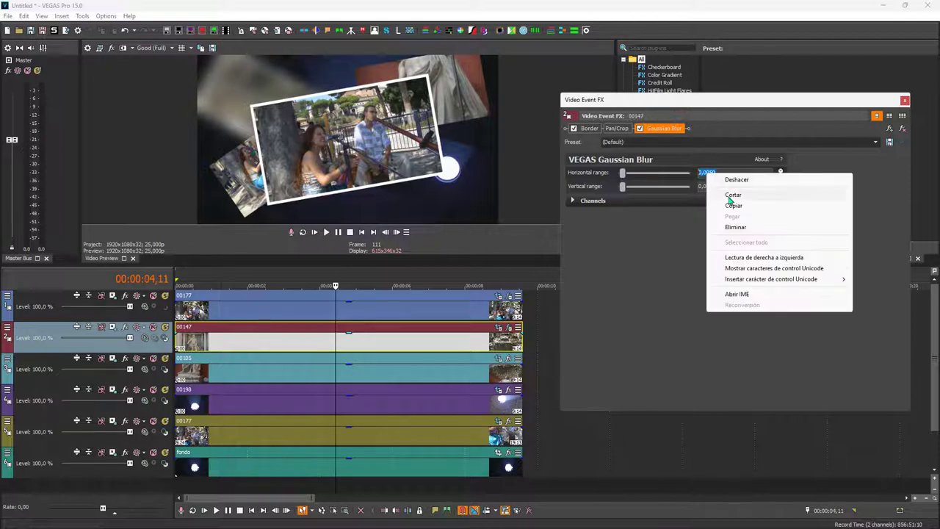
pyautogui.click(724, 205)
pyautogui.doubleClick(711, 185)
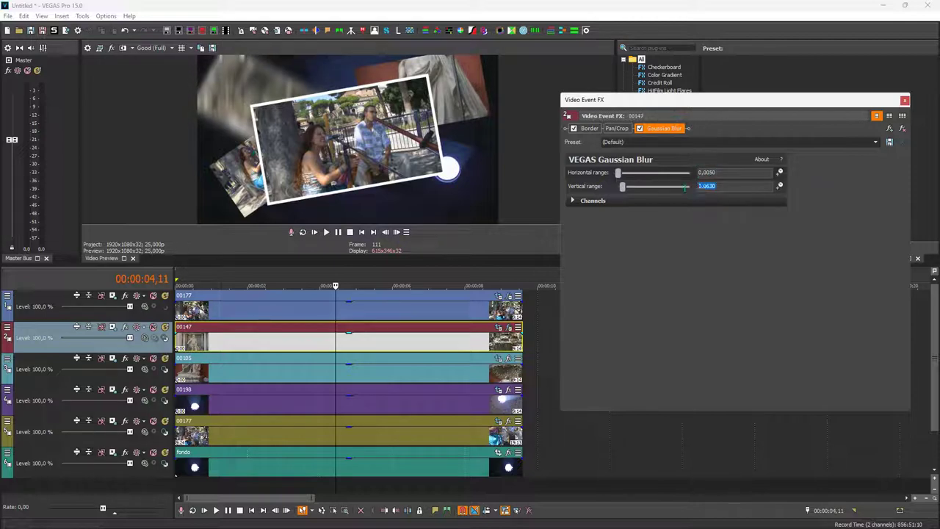
pyautogui.rightClick(711, 186)
pyautogui.click(731, 232)
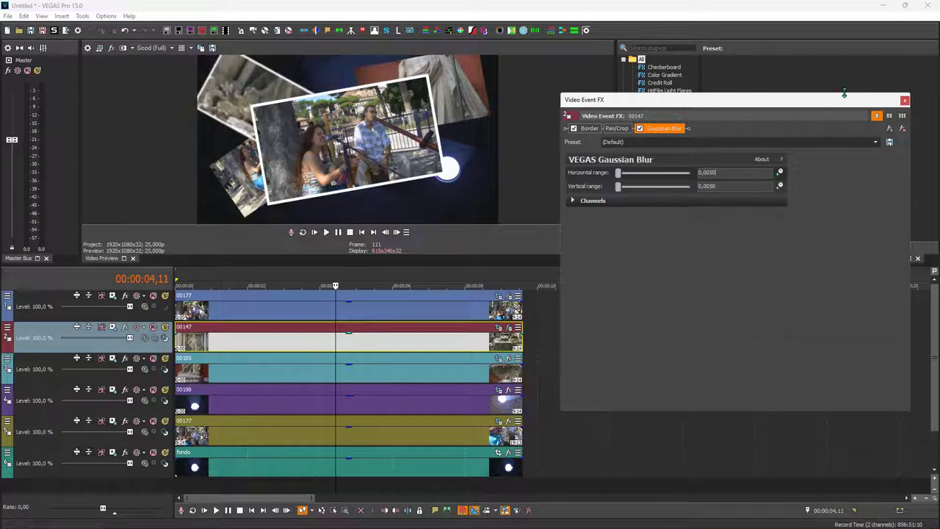
pyautogui.moveTo(782, 102); pyautogui.dragTo(776, 94)
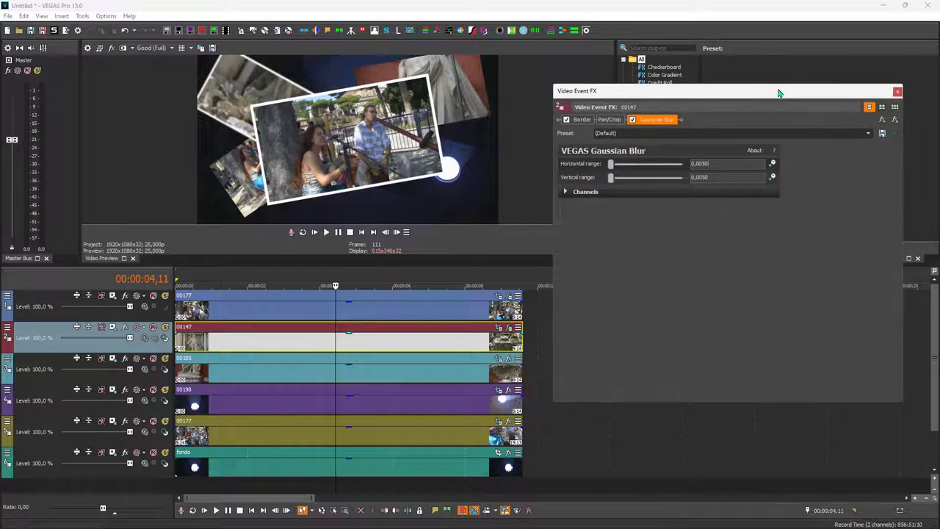
pyautogui.click(897, 92)
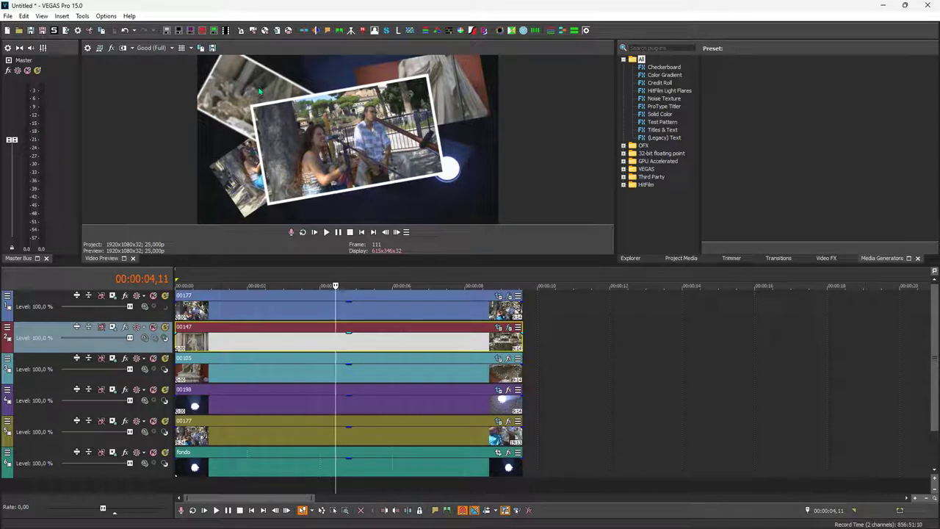
# - Copy the 00147 clip and selectively paste its video event effects and effect keyframes onto the 00105, 00198 and track 5 00177 clips
pyautogui.rightClick(300, 340)
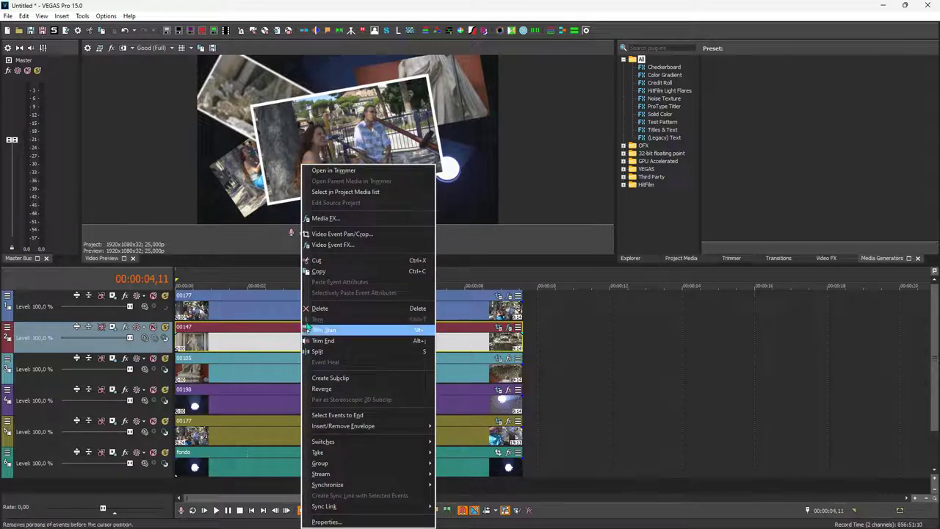
pyautogui.click(328, 274)
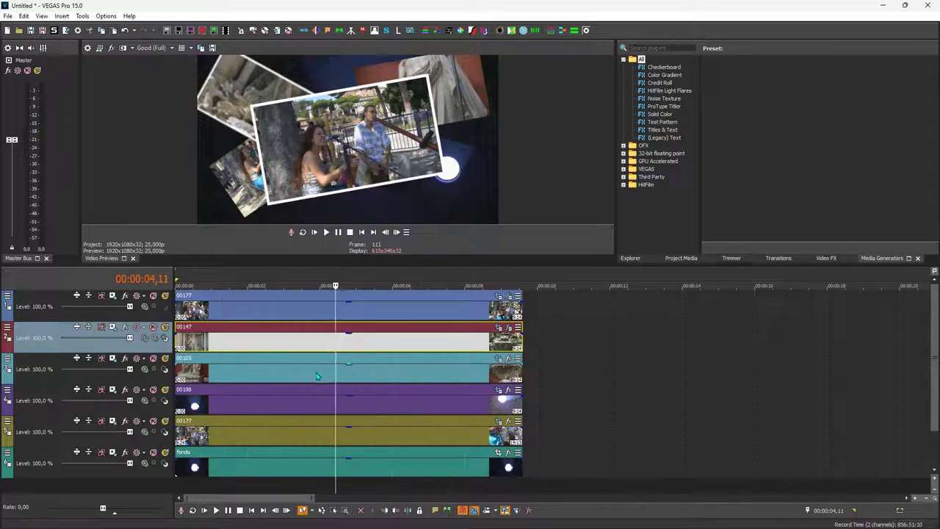
pyautogui.click(316, 375)
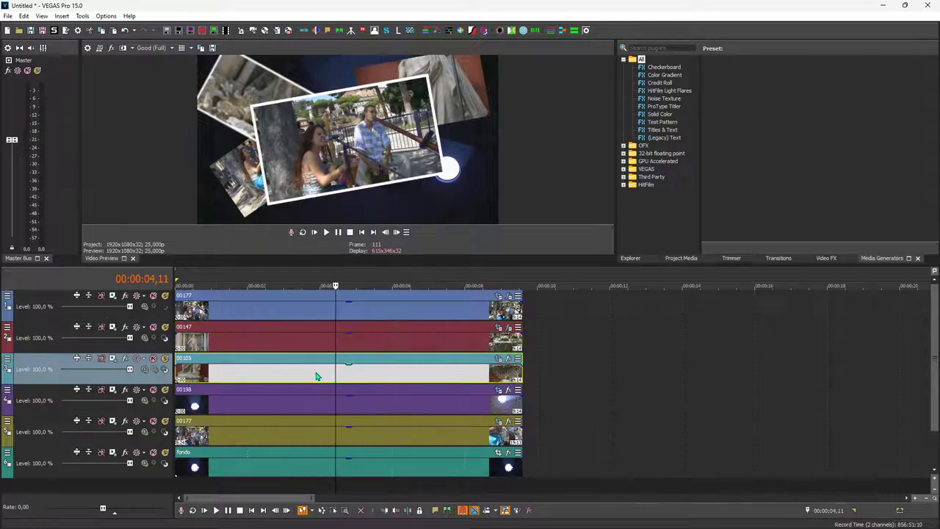
pyautogui.keyDown('shift'); pyautogui.click(295, 439); pyautogui.keyUp('shift')
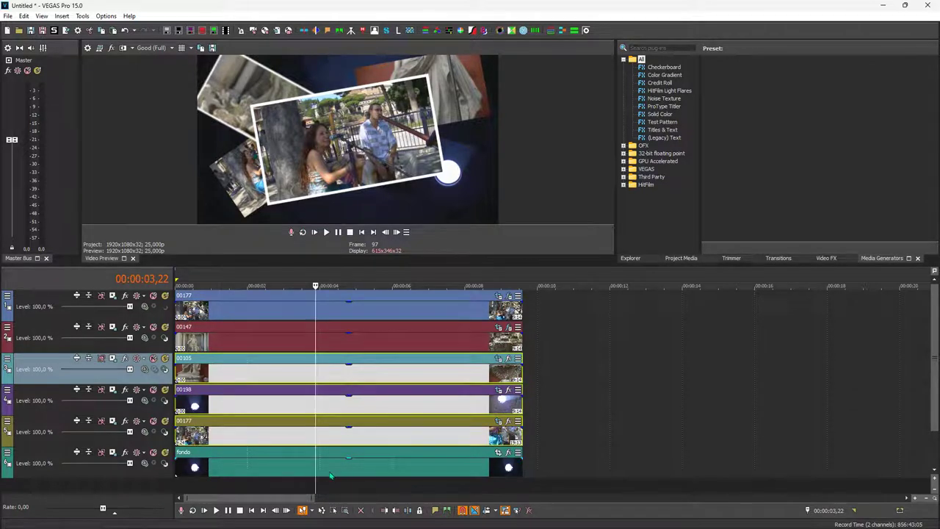
pyautogui.rightClick(359, 373)
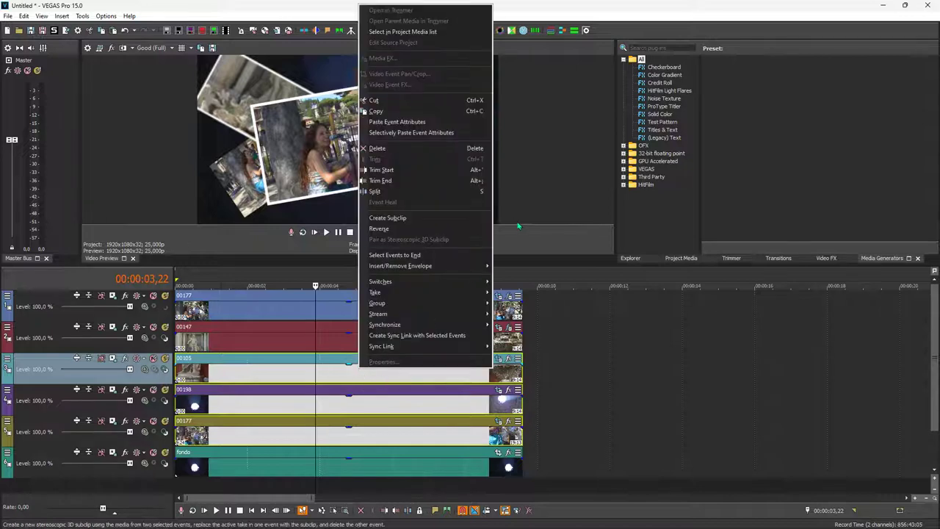
pyautogui.click(426, 134)
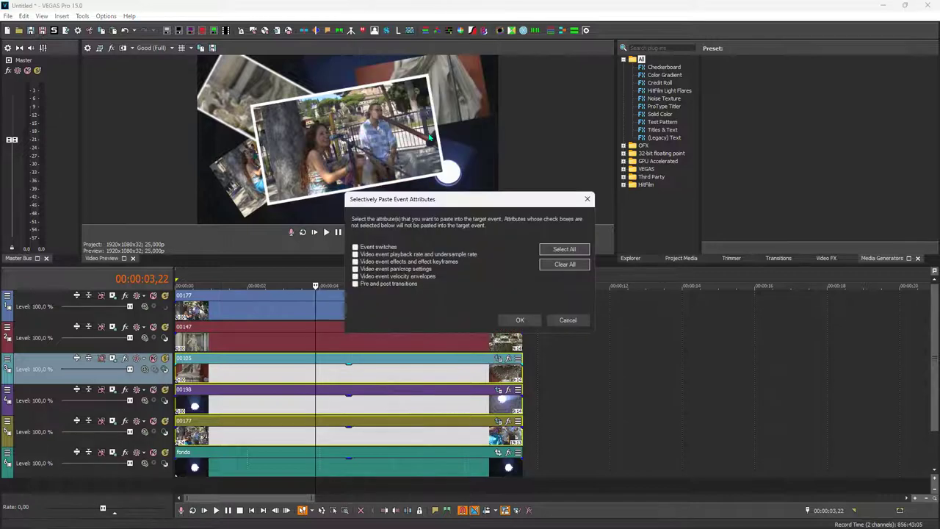
pyautogui.doubleClick(368, 262)
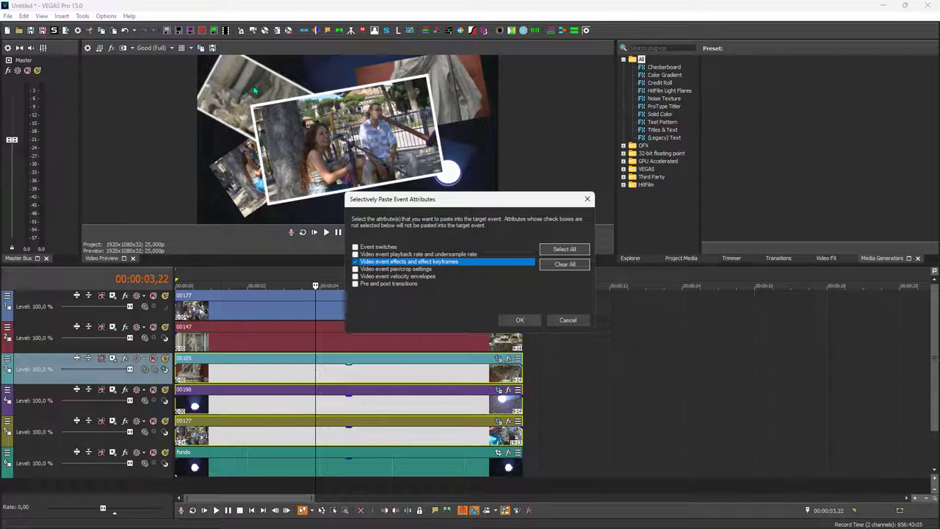
pyautogui.click(520, 320)
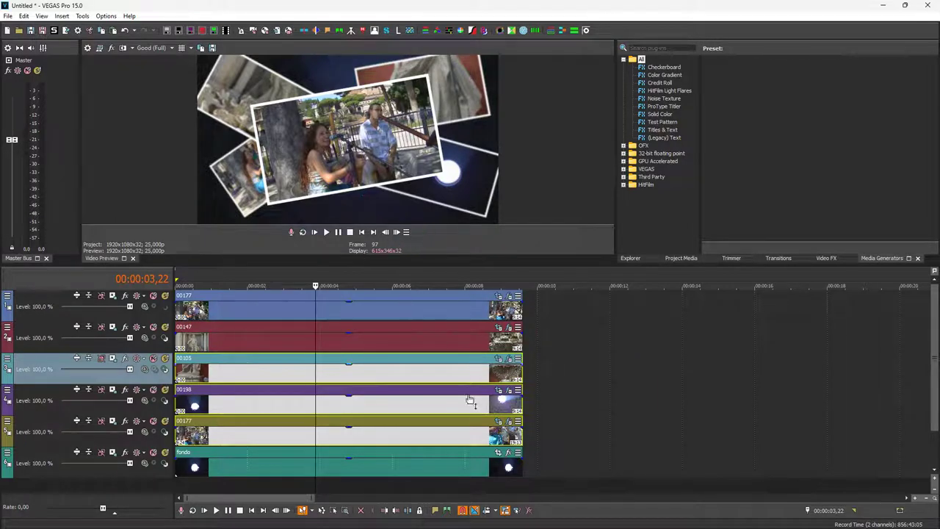
# - Play the finished collage from the start of the timeline to check it
pyautogui.moveTo(312, 498); pyautogui.dragTo(273, 498)
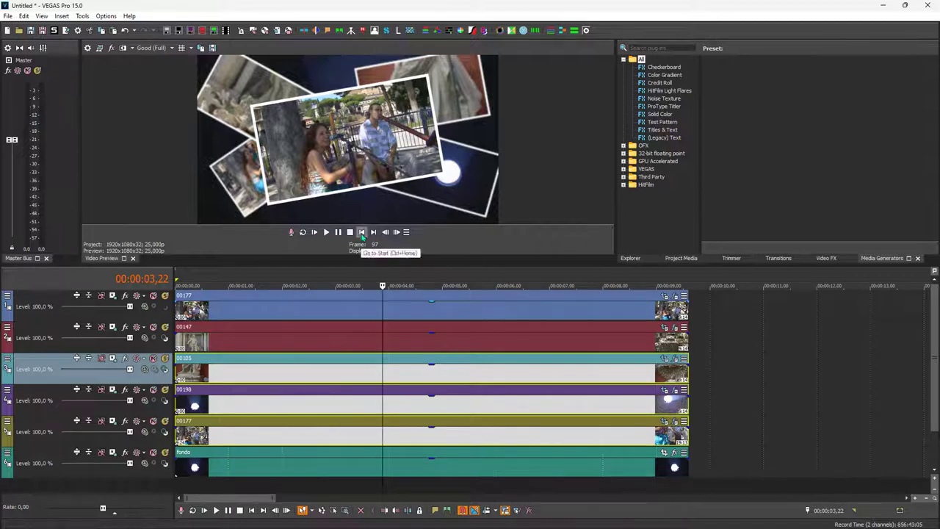
pyautogui.click(327, 232)
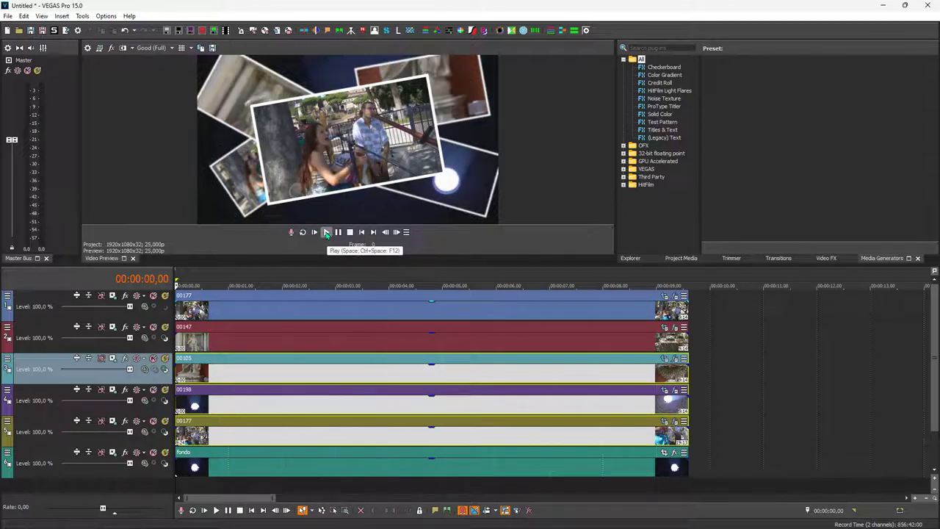
pyautogui.click(327, 233)
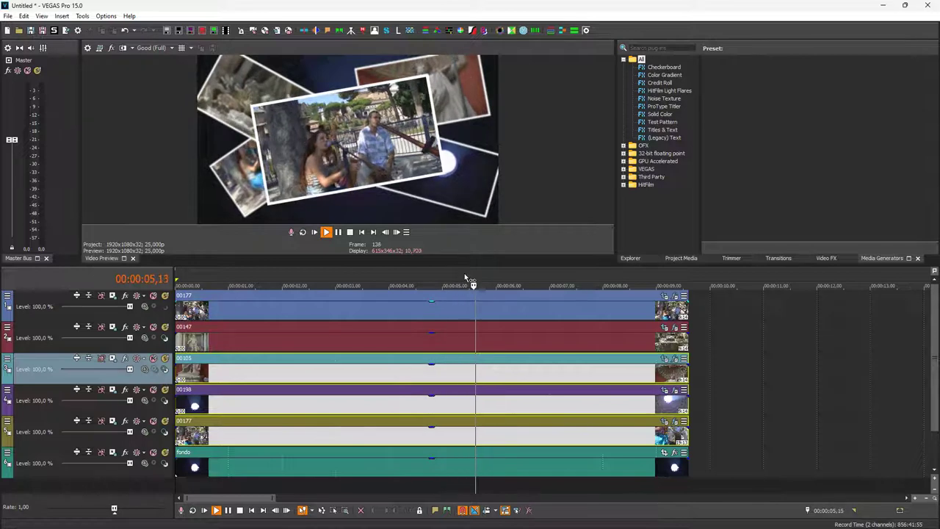
# - Lower the video preview quality to Preview (Half) and replay the collage from the start to check its playback
pyautogui.click(351, 232)
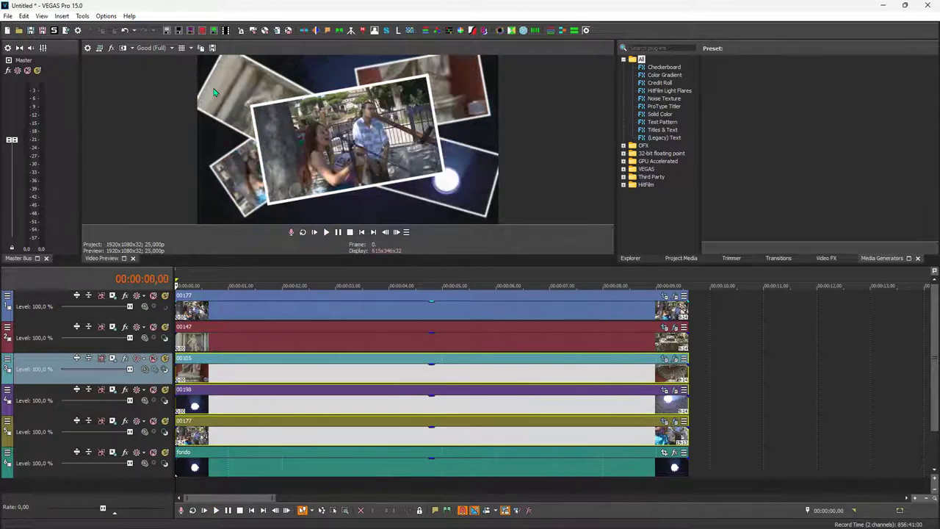
pyautogui.click(154, 49)
pyautogui.moveTo(156, 69)
pyautogui.click(207, 90)
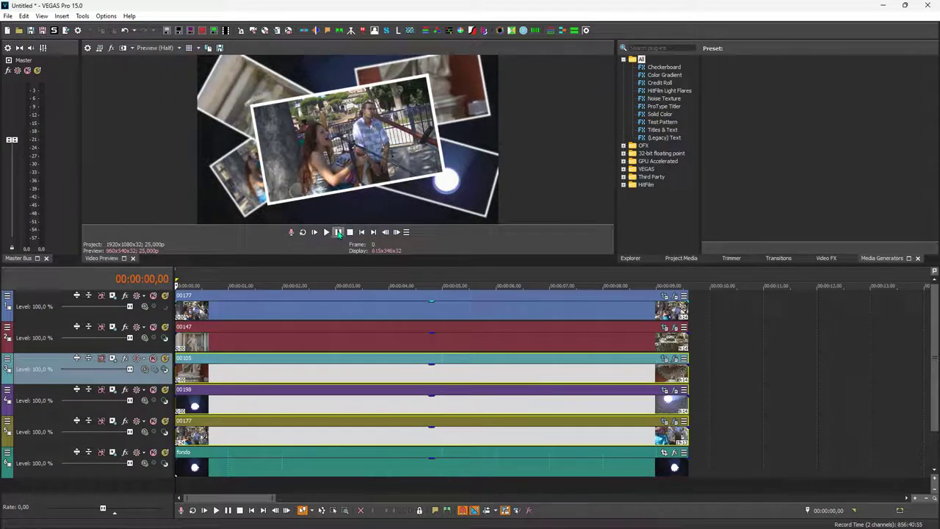
pyautogui.click(327, 233)
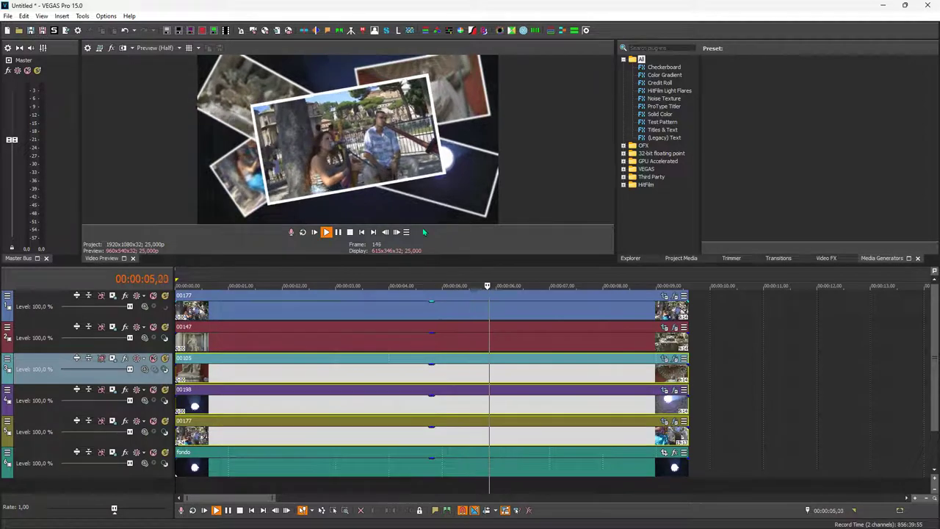
pyautogui.click(349, 231)
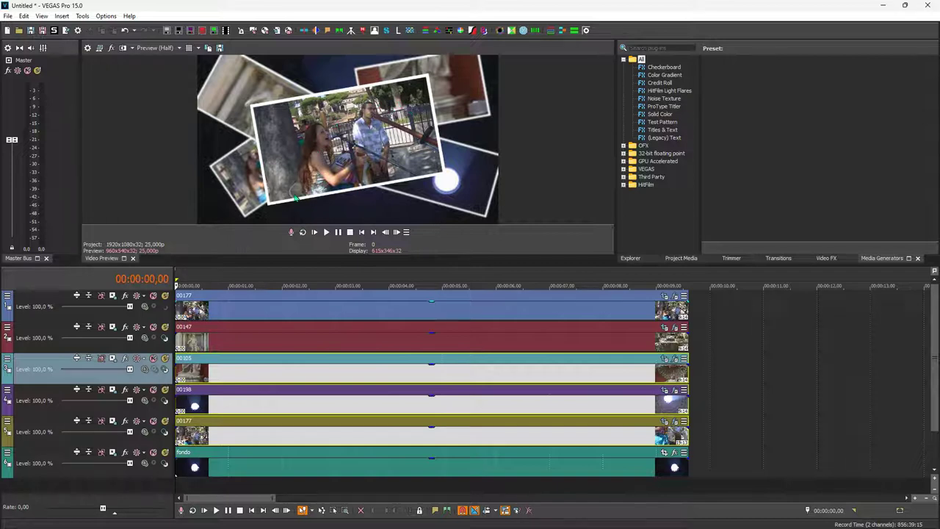
# - Enable the 2D Shadow in the track motion of track 1, keeping its default settings, and close the track motion window
pyautogui.click(33, 303)
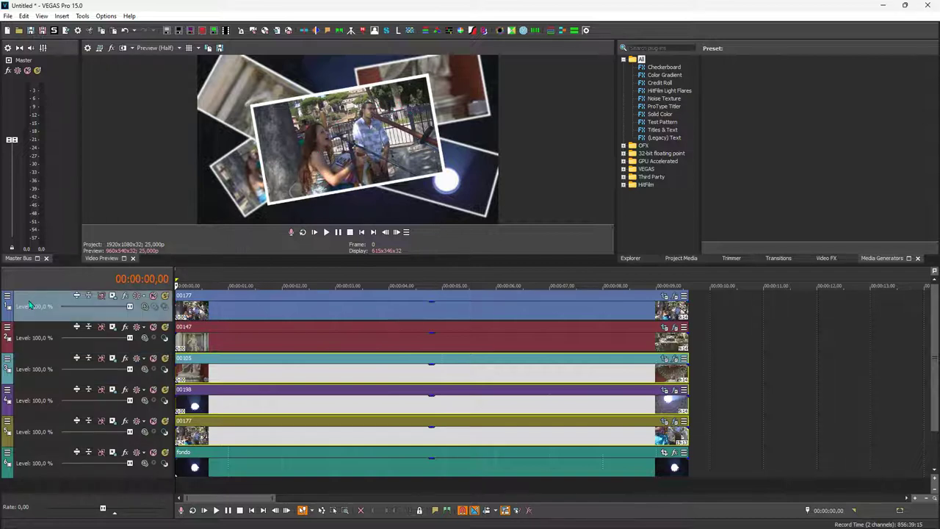
pyautogui.click(111, 296)
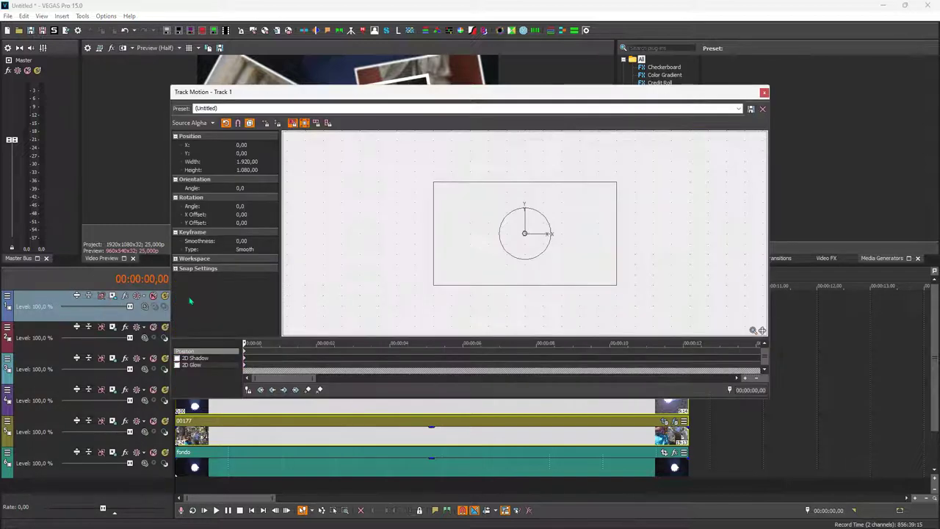
pyautogui.scroll(-2, 450, 230)
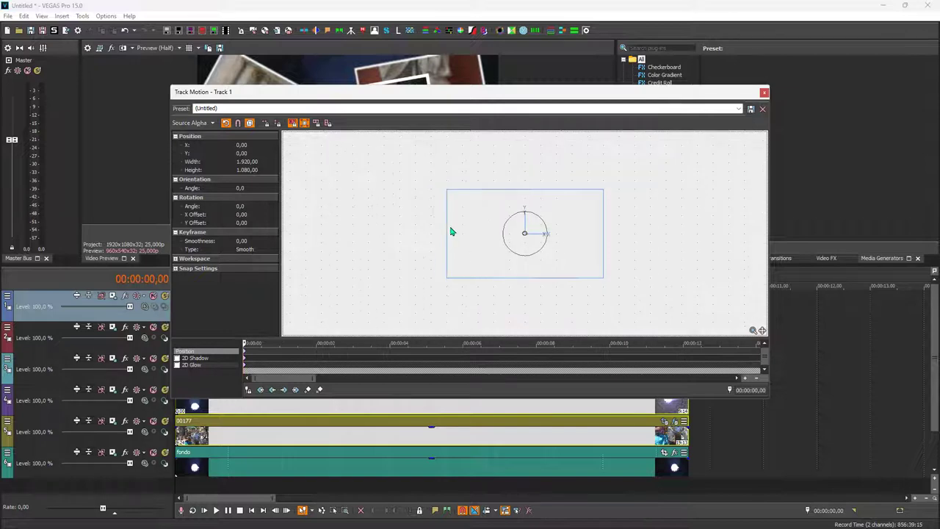
pyautogui.click(177, 359)
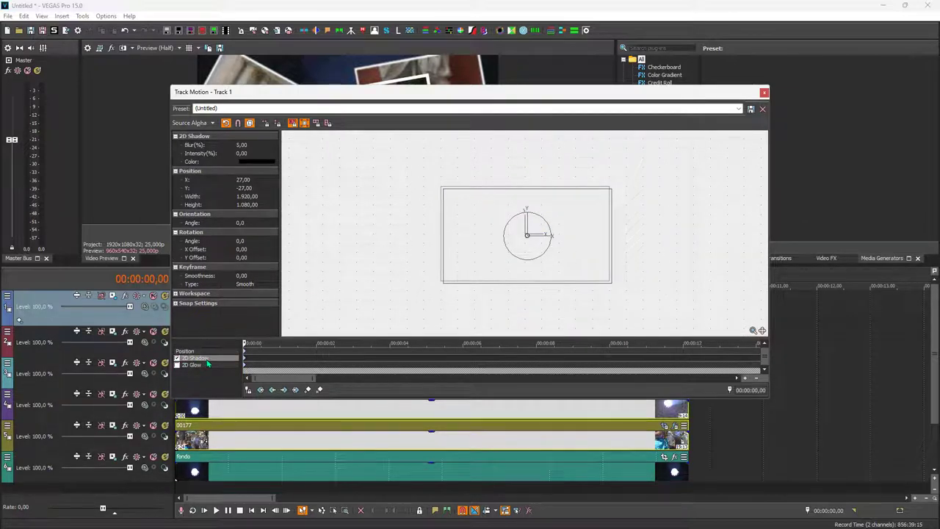
pyautogui.click(763, 93)
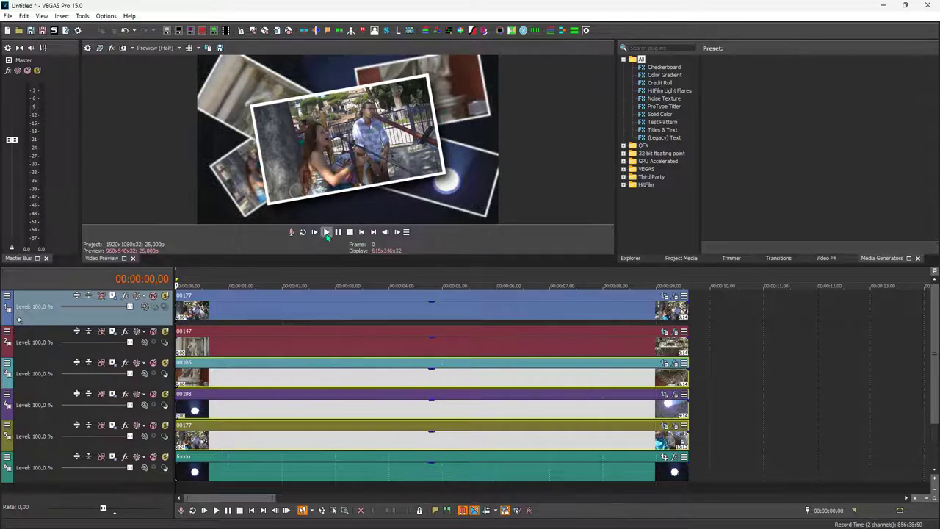
# - Play the collage from the start to check the front picture's shadow, and give the timeline area slightly more height
pyautogui.click(326, 232)
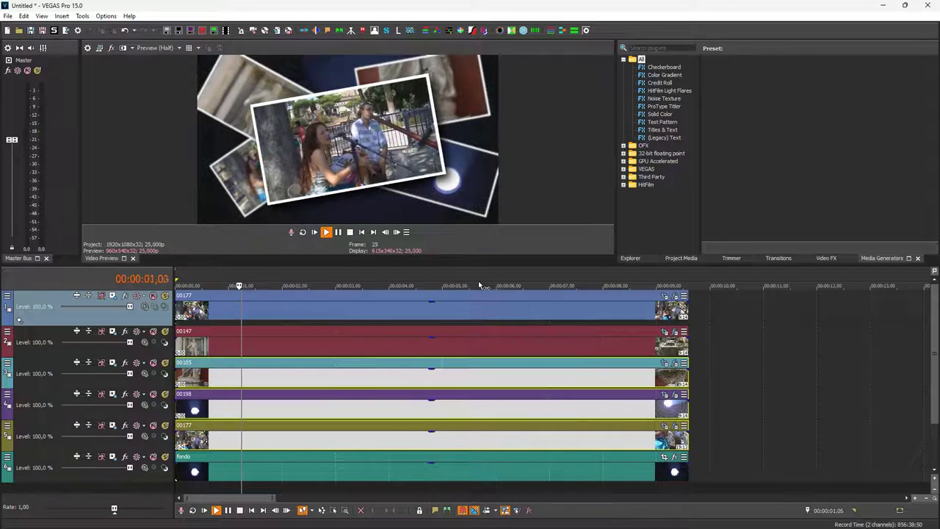
pyautogui.click(351, 232)
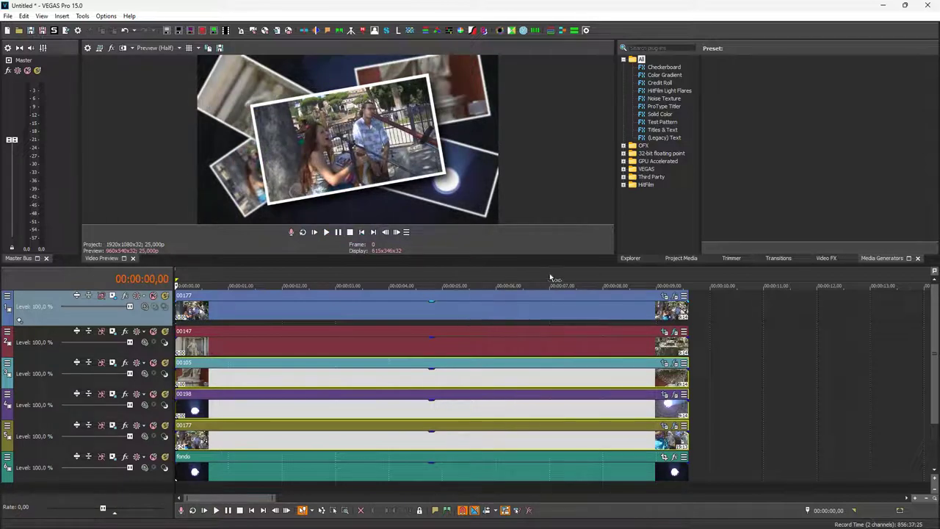
pyautogui.moveTo(543, 265); pyautogui.dragTo(556, 247)
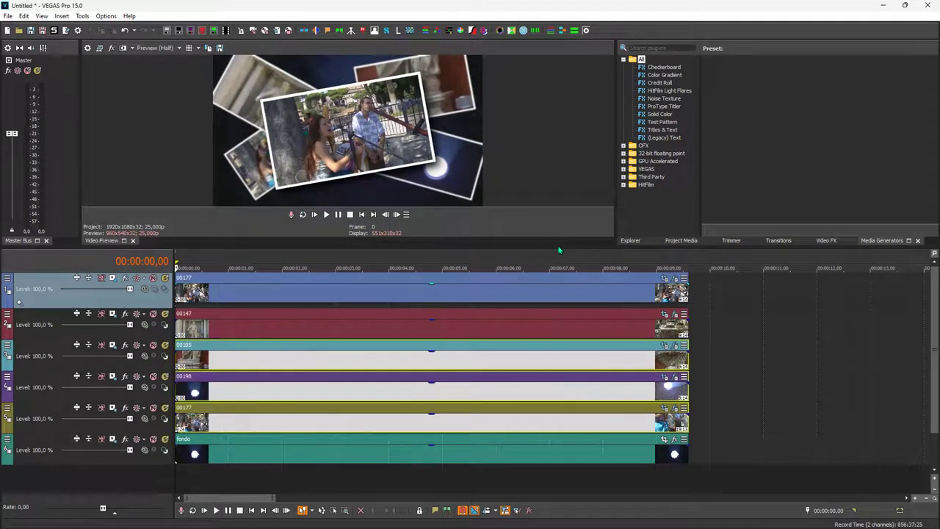